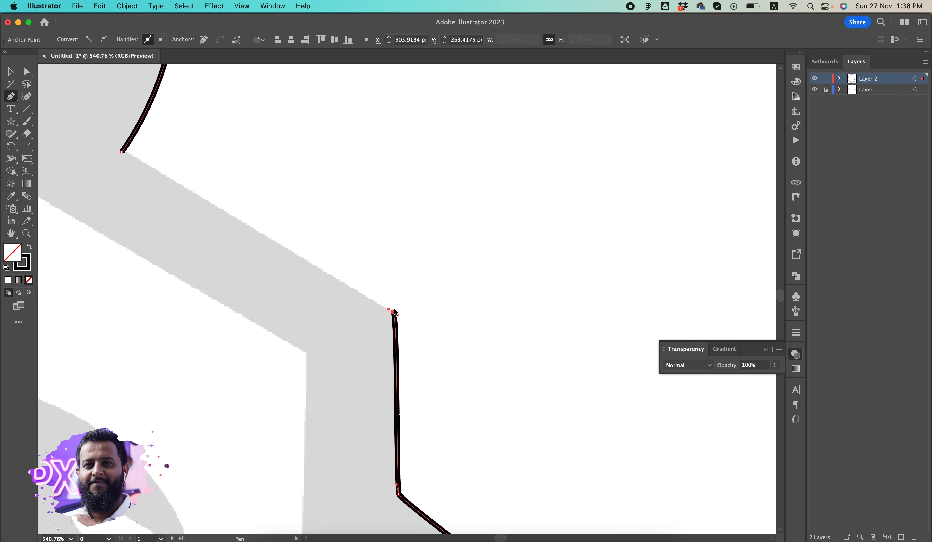
# Finish the lion's outer outline with the Pen tool along the straight brow edge, closing the path at its starting anchor, and deselect it
pyautogui.moveTo(398, 329); pyautogui.dragTo(412, 339)
pyautogui.scroll(5, 412, 339)
pyautogui.scroll(-8, 495, 377)
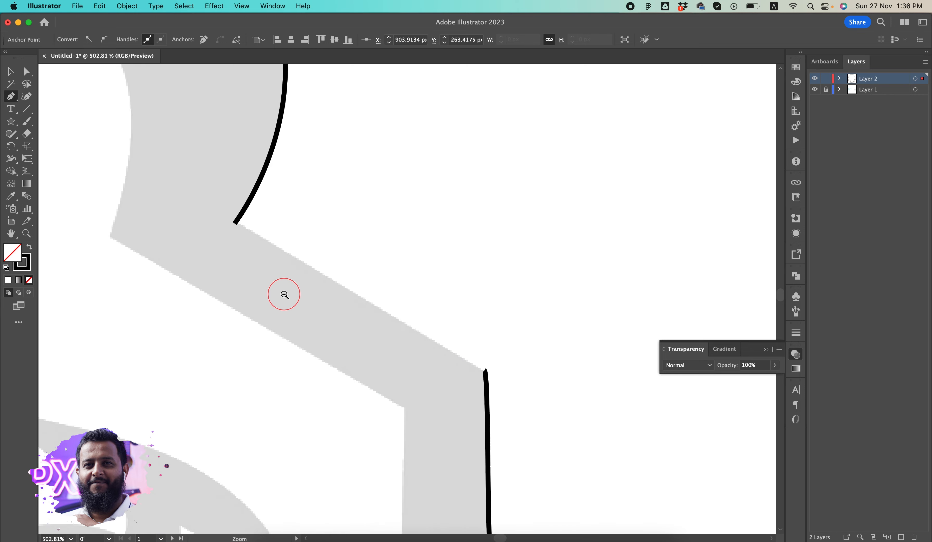
pyautogui.click(305, 264)
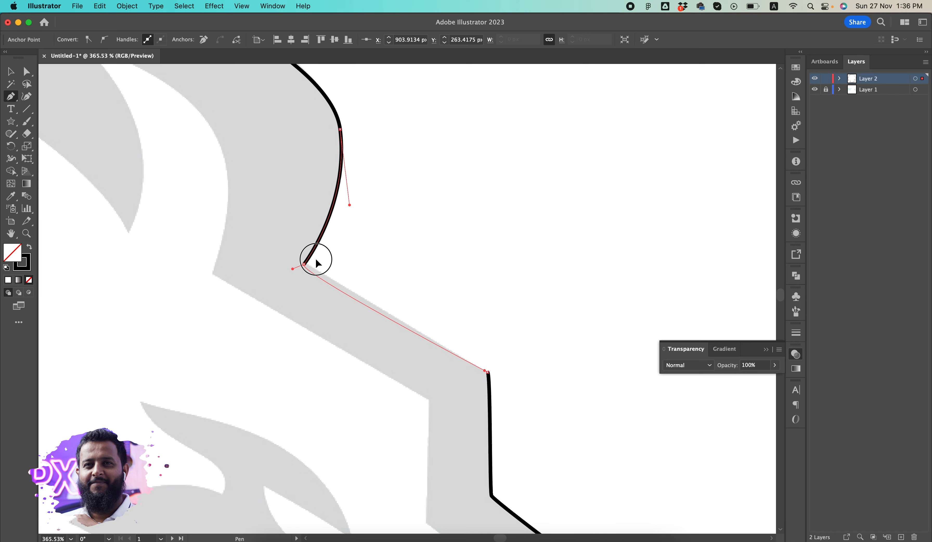
pyautogui.moveTo(316, 264); pyautogui.dragTo(316, 266)
pyautogui.press('super+0')
pyautogui.press('v')
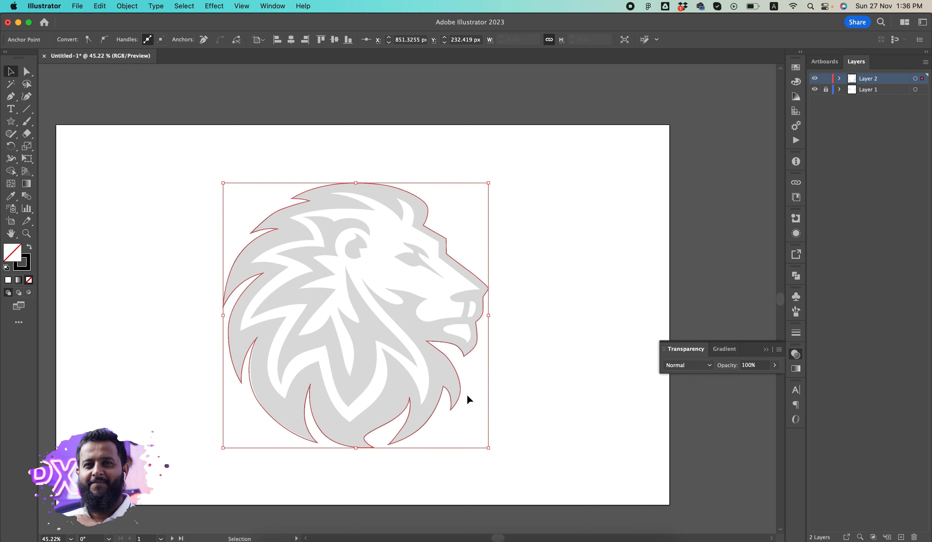
pyautogui.click(470, 400)
# Begin a new Pen path at the inner tip of the nose and trace the bridge's inner edge up to the brow corner
pyautogui.hscroll(5, 544, 390)
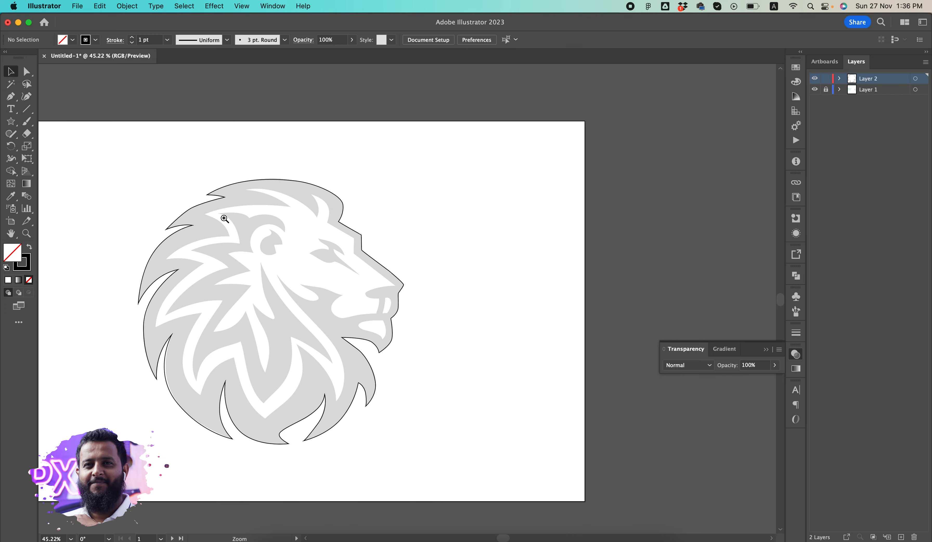
pyautogui.scroll(5, 422, 249)
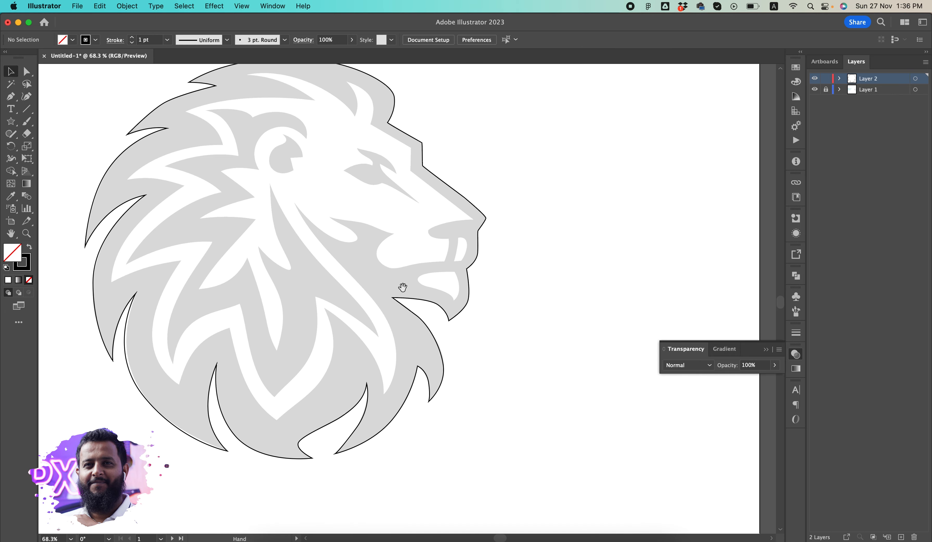
pyautogui.scroll(4, 414, 256)
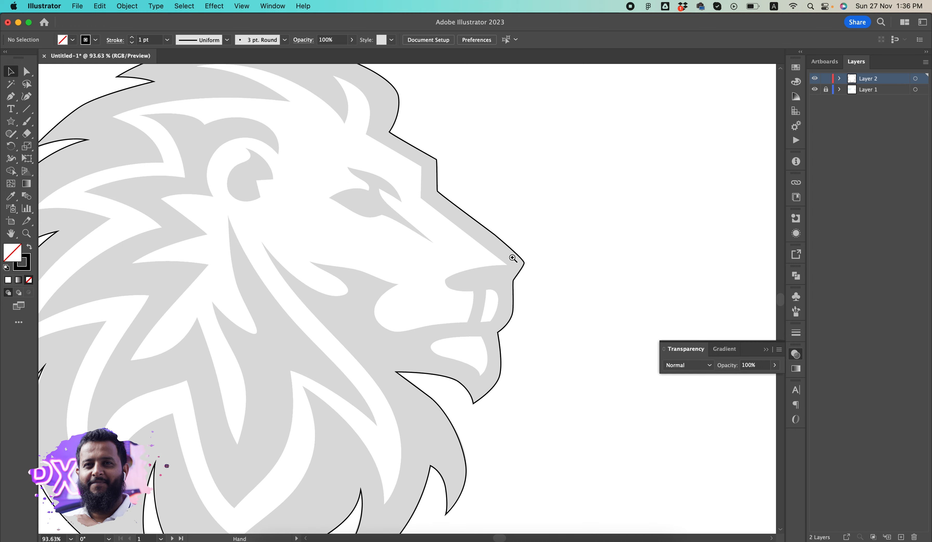
pyautogui.scroll(6, 513, 258)
pyautogui.press('p')
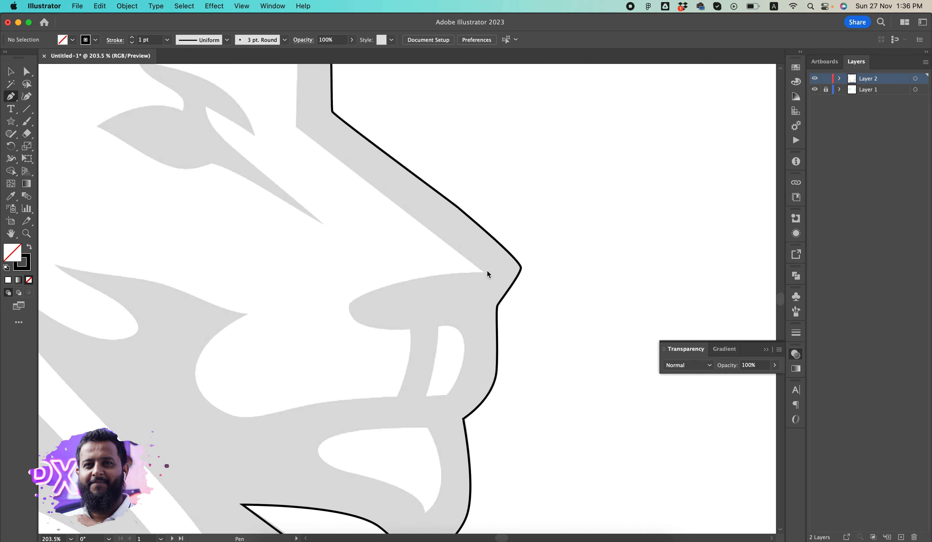
pyautogui.click(484, 273)
pyautogui.scroll(5, 374, 225)
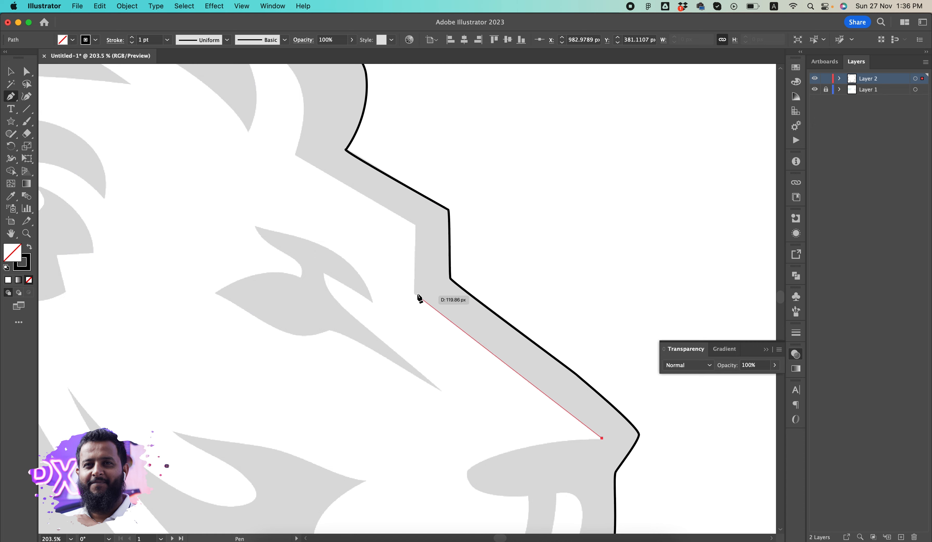
pyautogui.moveTo(415, 295); pyautogui.dragTo(414, 257)
pyautogui.click(415, 223)
# Continue the inner path along the brow and around the curved white notch in the forehead hair, down to the grey lock's pointed tip
pyautogui.scroll(10, 410, 227)
pyautogui.hscroll(-6, 410, 228)
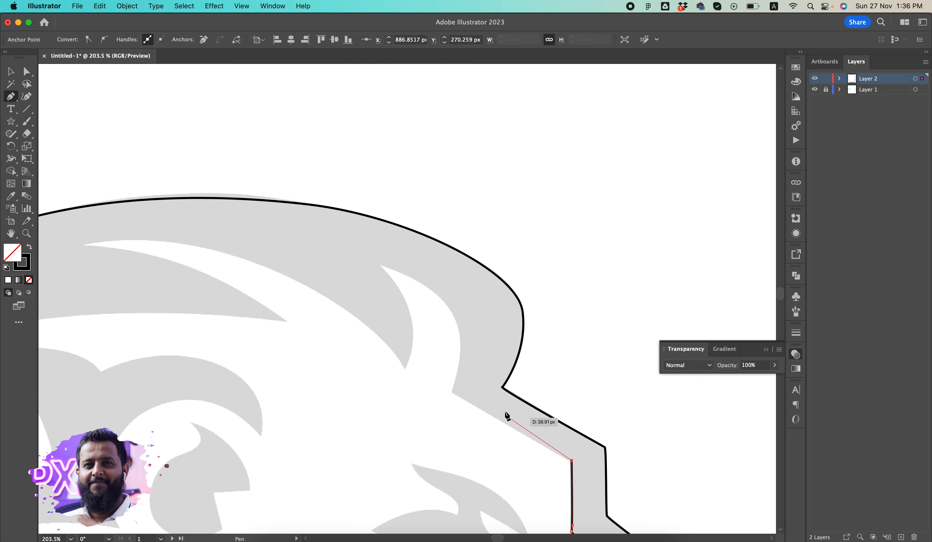
pyautogui.click(451, 394)
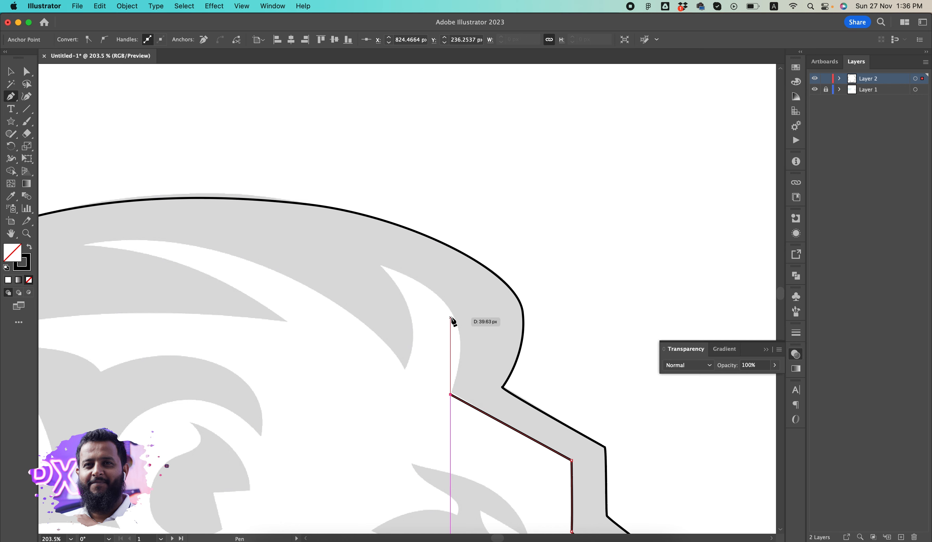
pyautogui.moveTo(454, 317); pyautogui.dragTo(437, 280)
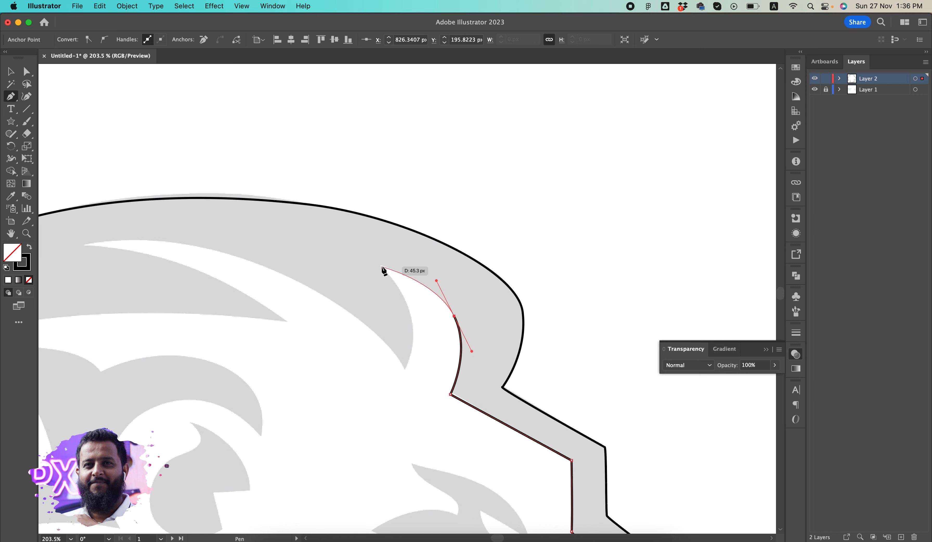
pyautogui.click(380, 266)
pyautogui.moveTo(410, 333); pyautogui.dragTo(411, 370)
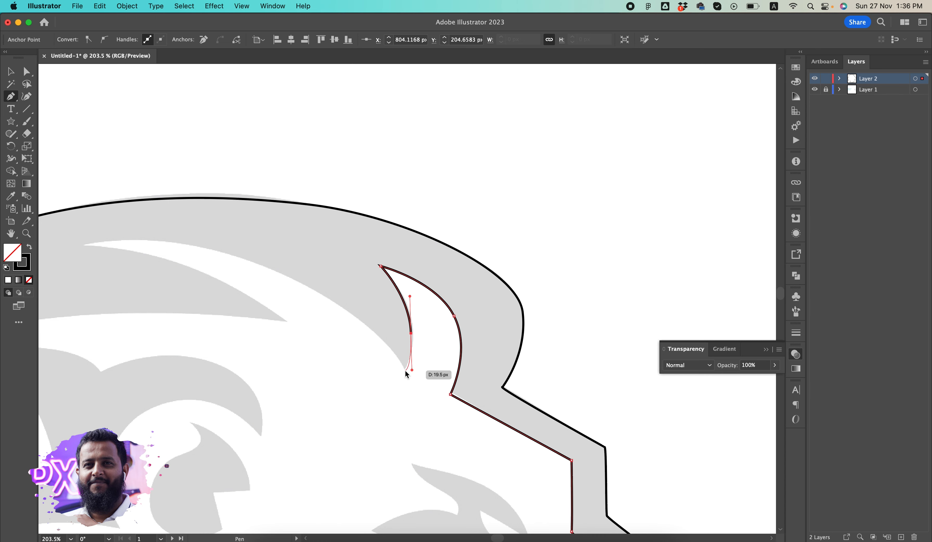
pyautogui.click(405, 370)
# Extend the inner path with a curve along the upper edge of the long white strand to its pointed end atop the head
pyautogui.moveTo(334, 369); pyautogui.dragTo(598, 469)
pyautogui.moveTo(540, 368); pyautogui.dragTo(468, 345)
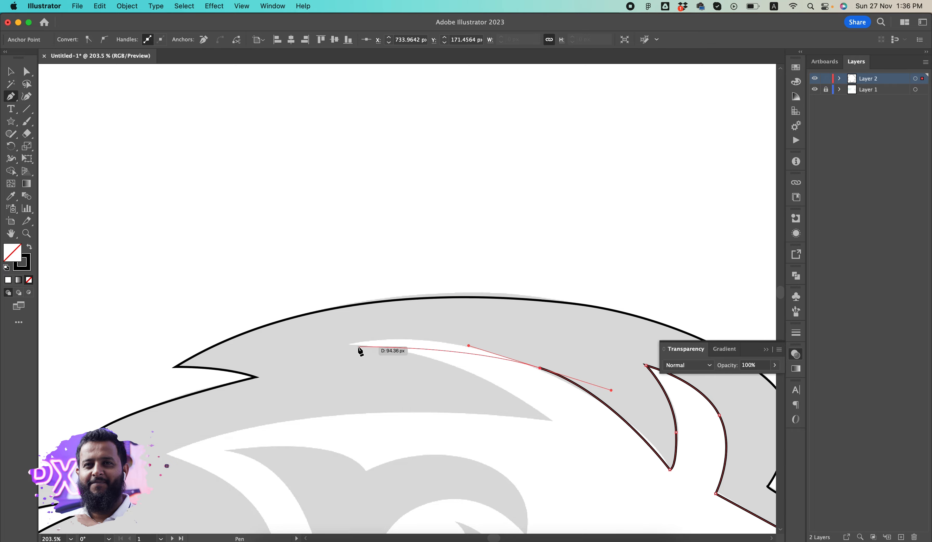
pyautogui.click(351, 343)
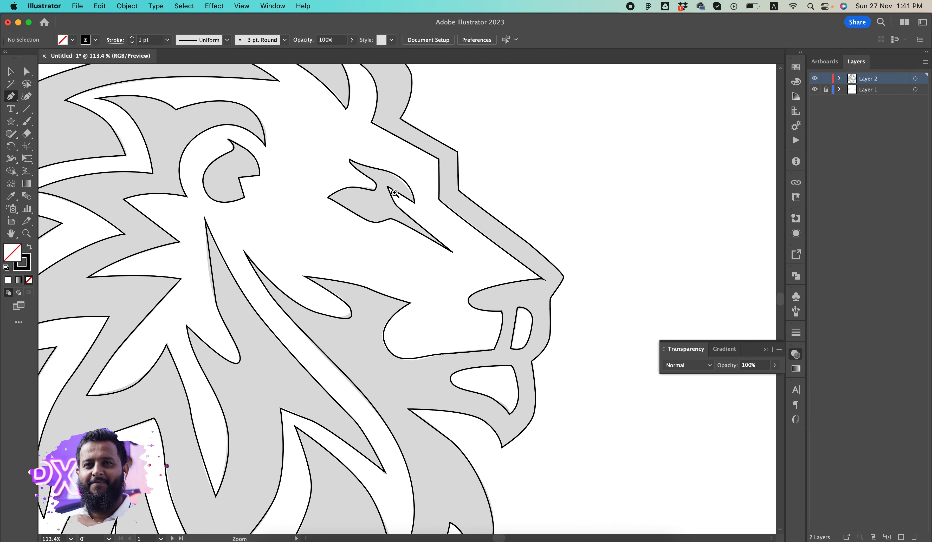
# Set the stroke colour of the inner path running around the face and mane to purple 8519f7
pyautogui.moveTo(394, 193); pyautogui.dragTo(348, 195)
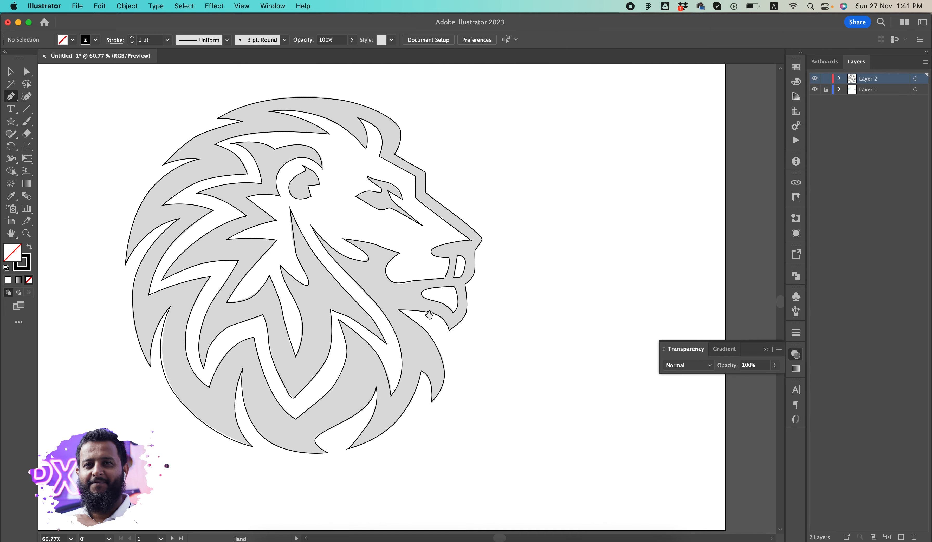
pyautogui.moveTo(450, 324); pyautogui.dragTo(466, 332)
pyautogui.press('v')
pyautogui.moveTo(517, 394); pyautogui.dragTo(504, 378)
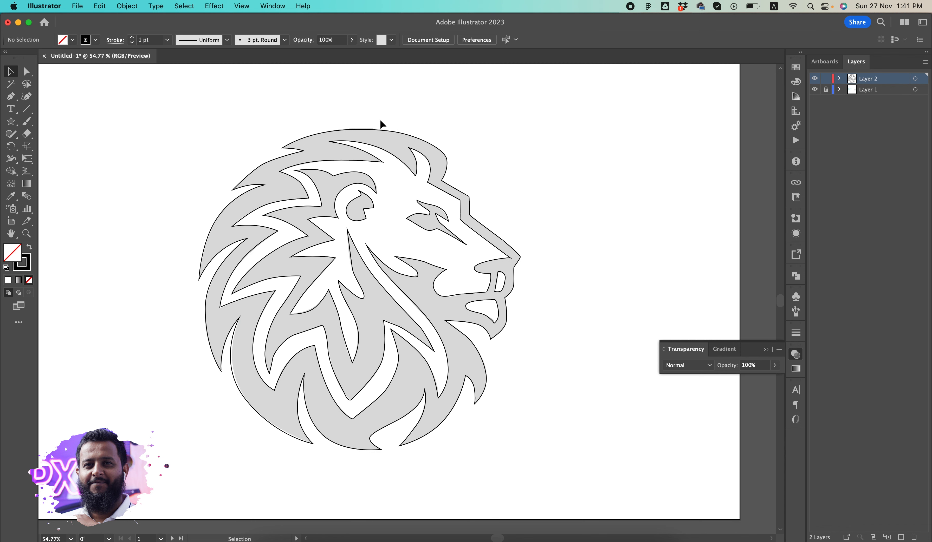
pyautogui.click(314, 164)
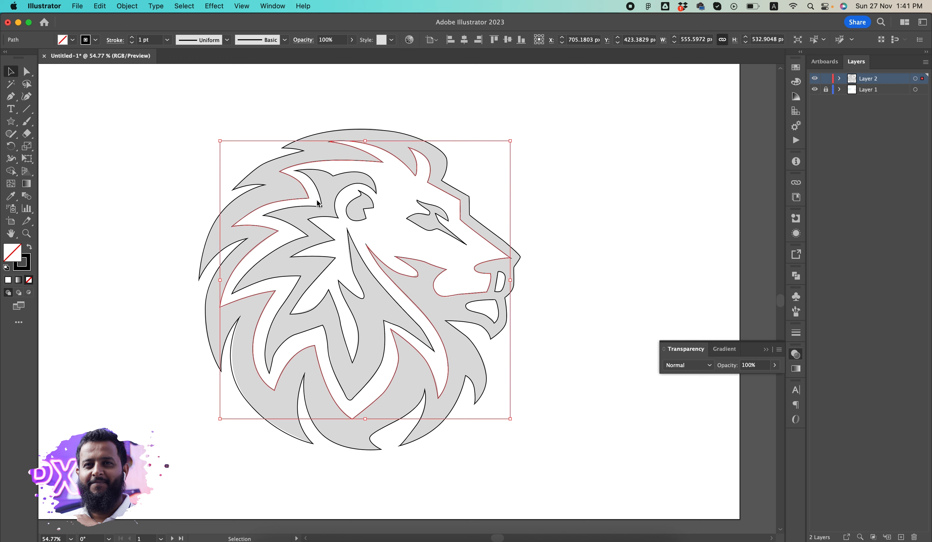
pyautogui.doubleClick(17, 269)
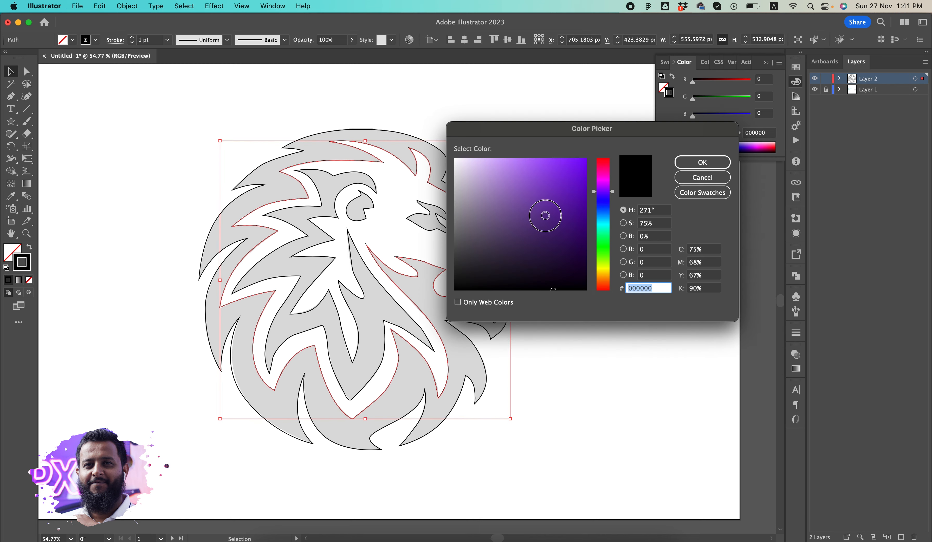
pyautogui.write('8519f7')
pyautogui.click(702, 162)
# Set the stroke colour of the small inner ear shape to light blue 20c5f2
pyautogui.scroll(3, 330, 243)
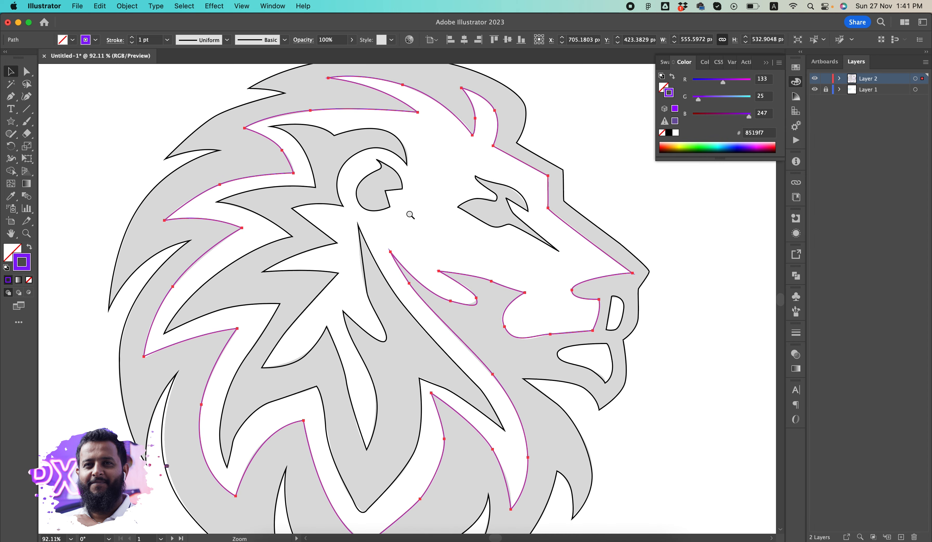
pyautogui.click(365, 192)
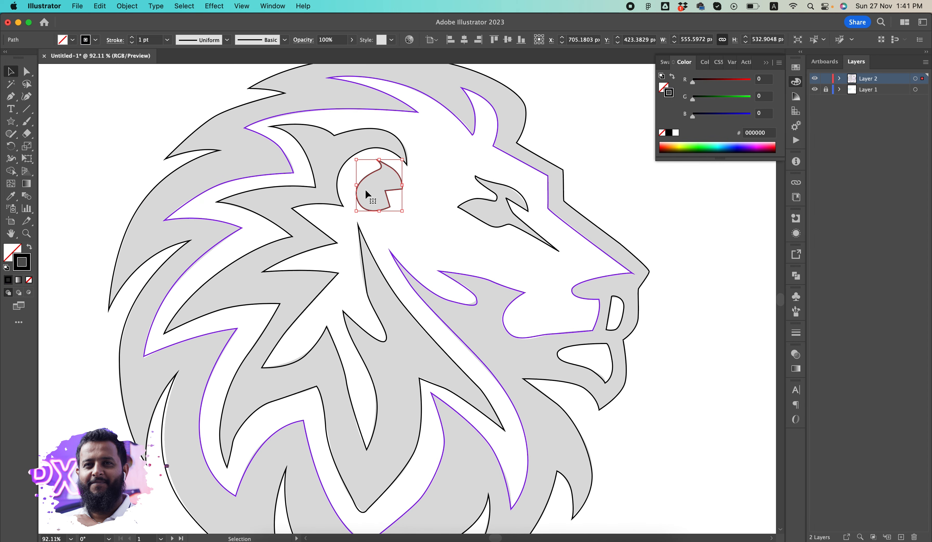
pyautogui.doubleClick(18, 270)
pyautogui.write('20c5f2')
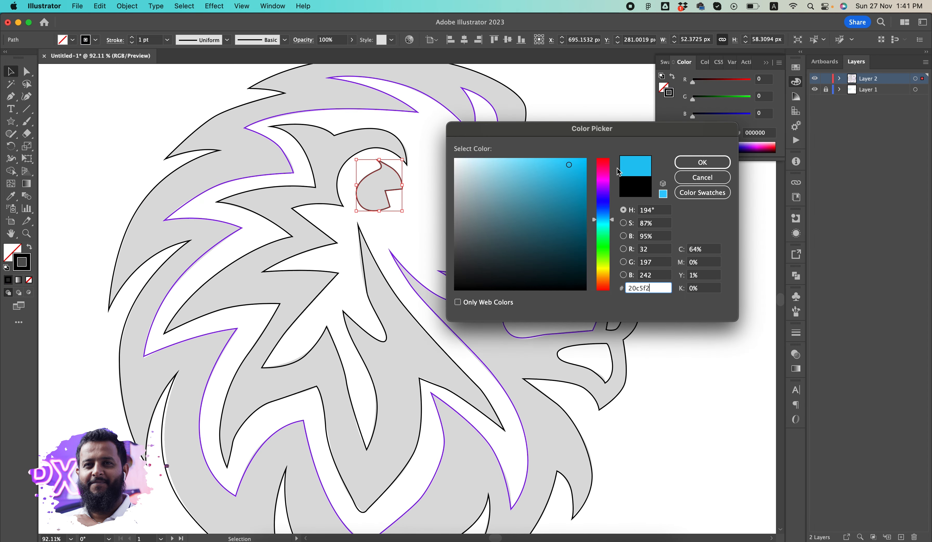
pyautogui.click(726, 163)
# Set the stroke colour of the central mane shape around the ear to bright green 2eff3d and deselect it
pyautogui.click(304, 184)
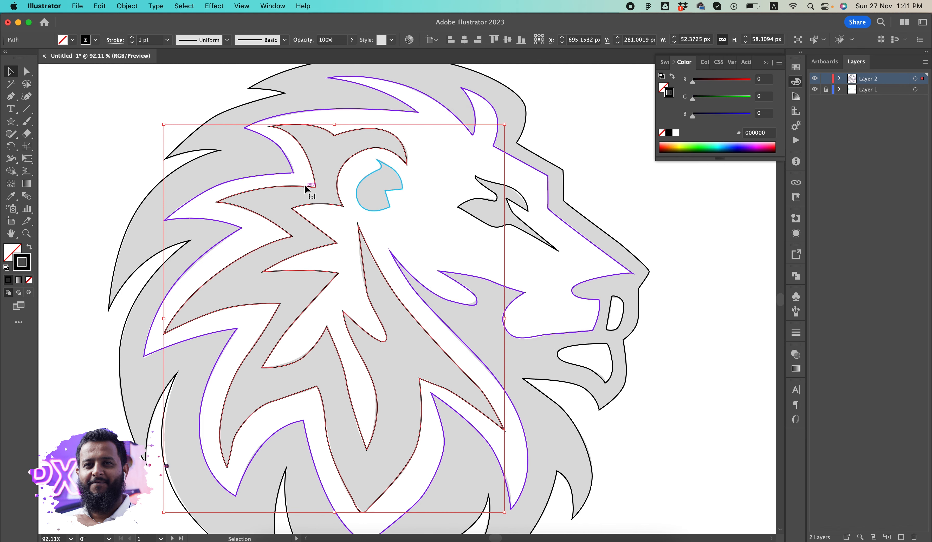
pyautogui.doubleClick(19, 261)
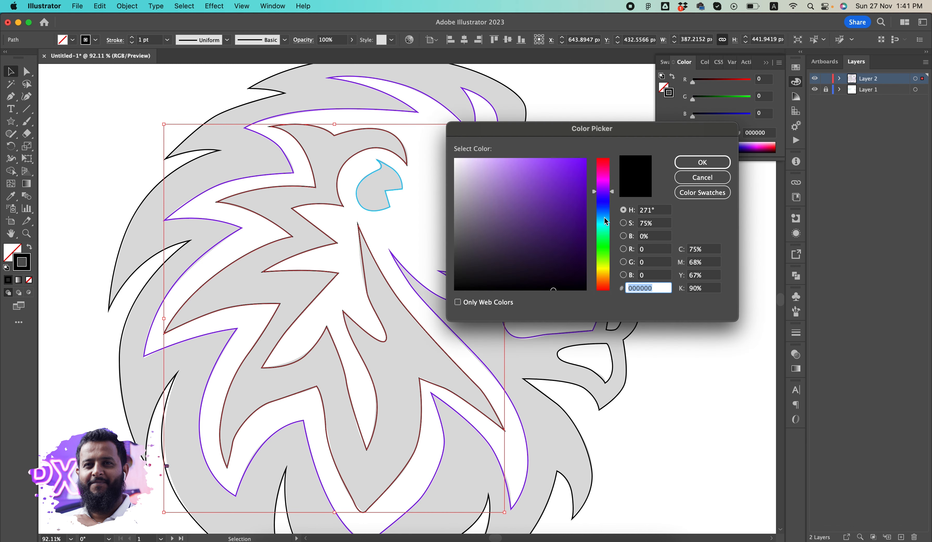
pyautogui.moveTo(605, 222); pyautogui.dragTo(604, 244)
pyautogui.click(576, 205)
pyautogui.click(704, 175)
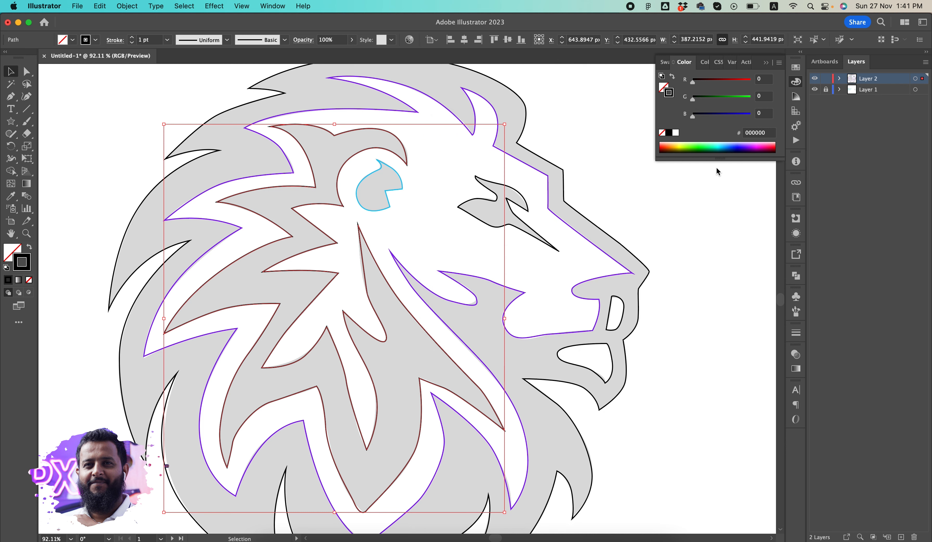
pyautogui.click(701, 141)
pyautogui.click(657, 447)
# Set the stroke colour of the lion's eye shape to a pinkish red and deselect it
pyautogui.hscroll(2, 657, 447)
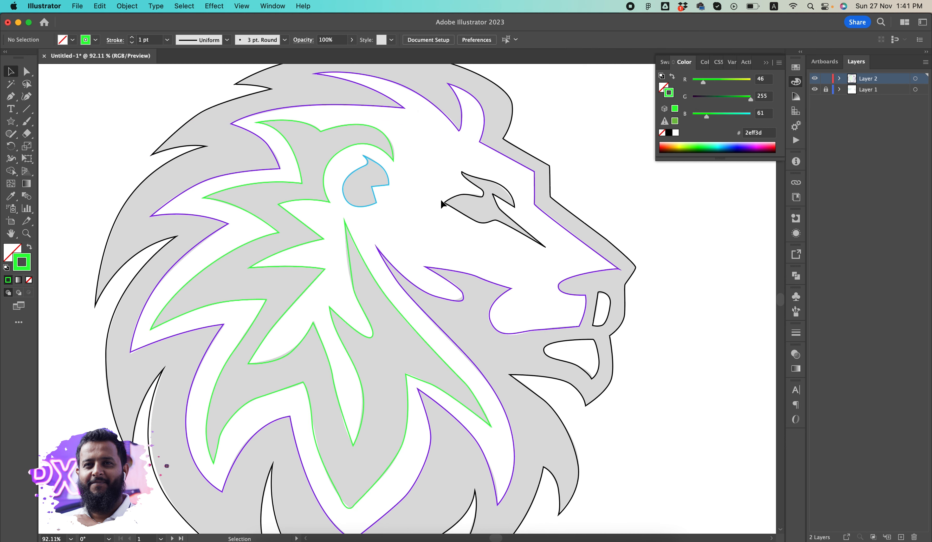
pyautogui.click(471, 218)
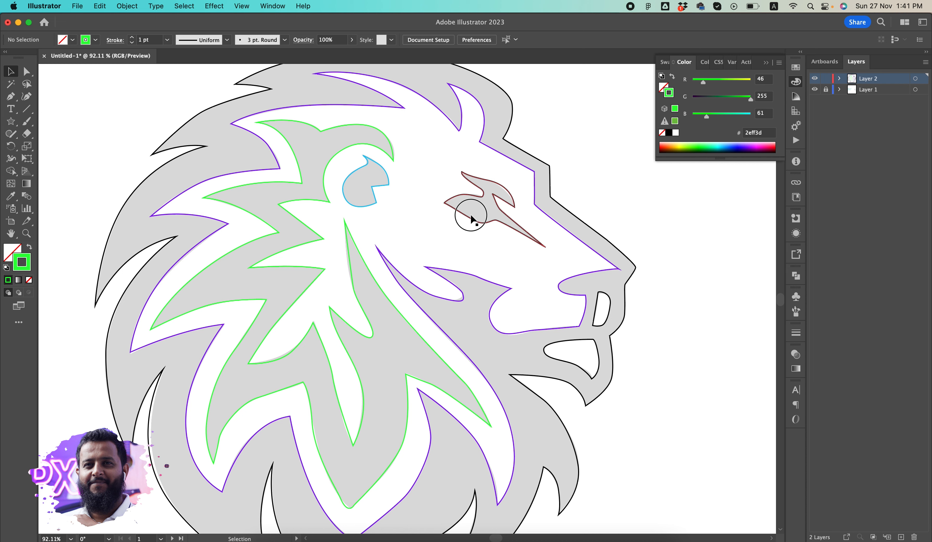
pyautogui.click(767, 149)
pyautogui.click(711, 339)
# Give the two white mouth and chin shapes together a turquoise 1cead0 stroke and deselect them
pyautogui.click(609, 313)
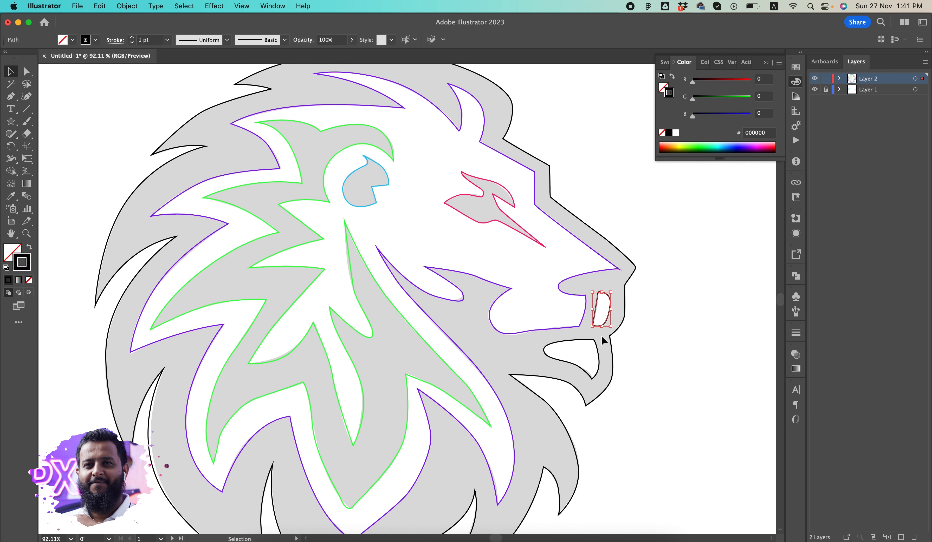
pyautogui.keyDown('shift'); pyautogui.click(598, 370); pyautogui.keyUp('shift')
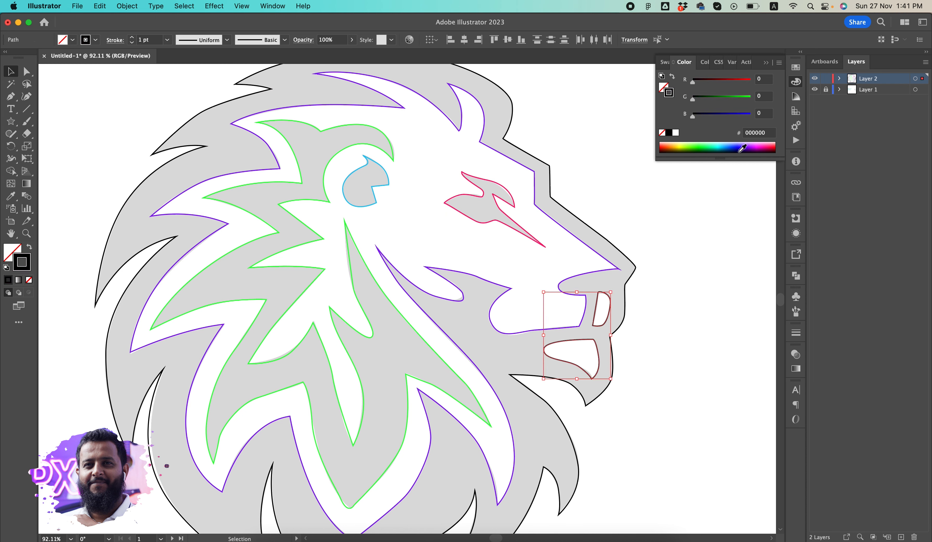
pyautogui.click(766, 145)
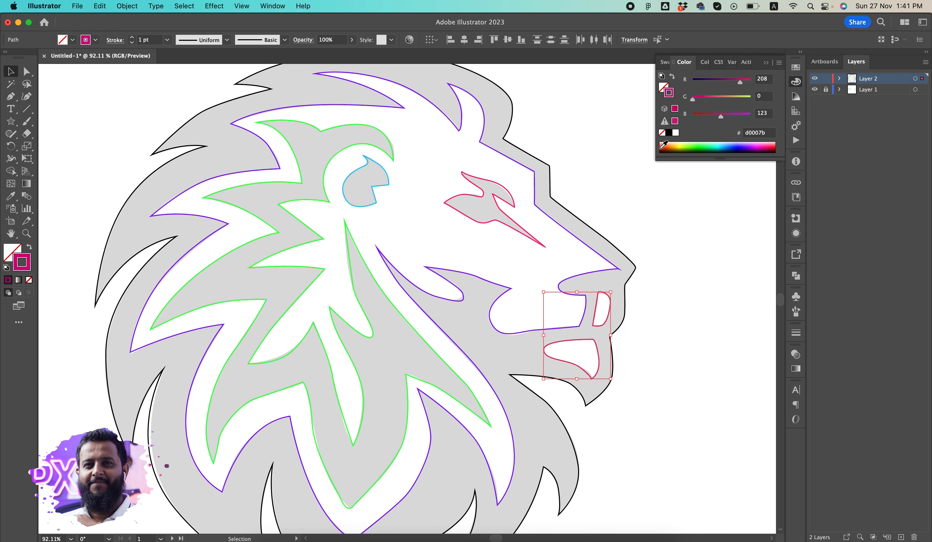
pyautogui.click(676, 150)
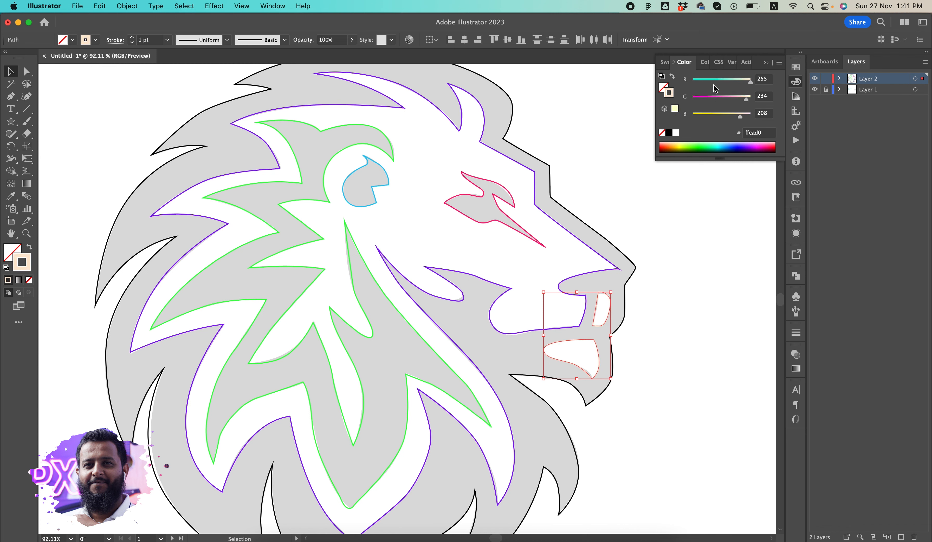
pyautogui.click(699, 79)
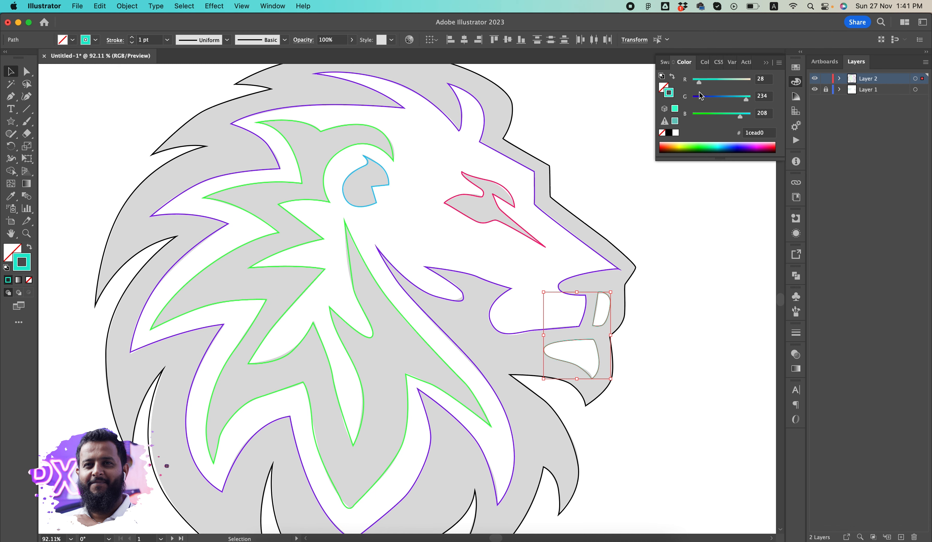
pyautogui.press('super+shift+a')
pyautogui.scroll(-2, 673, 304)
pyautogui.moveTo(610, 326); pyautogui.dragTo(555, 289)
pyautogui.moveTo(637, 410); pyautogui.dragTo(571, 419)
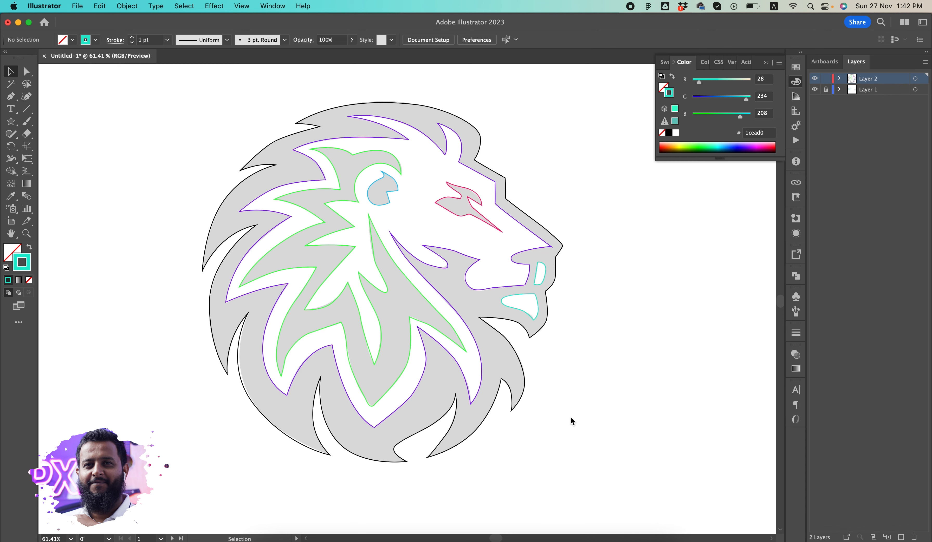
pyautogui.moveTo(571, 417); pyautogui.dragTo(584, 411)
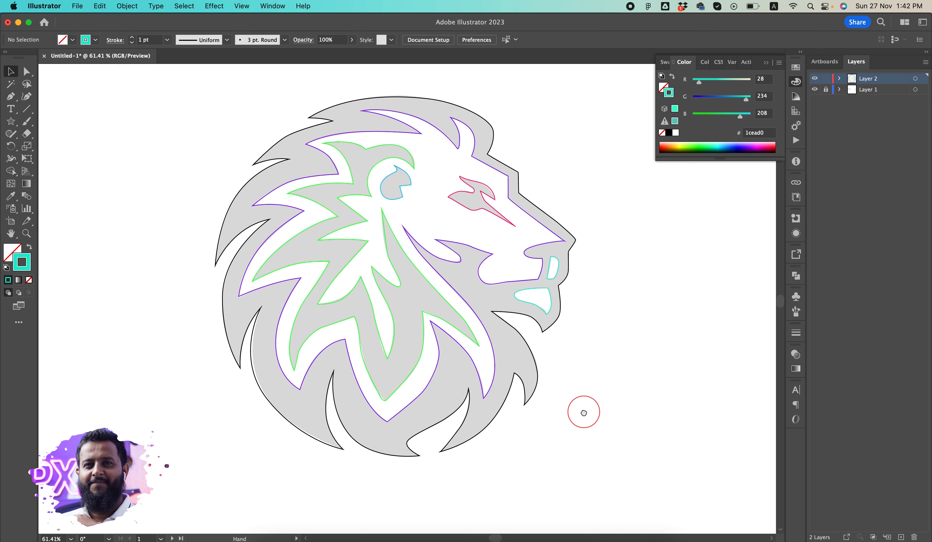
pyautogui.moveTo(400, 297); pyautogui.dragTo(416, 306)
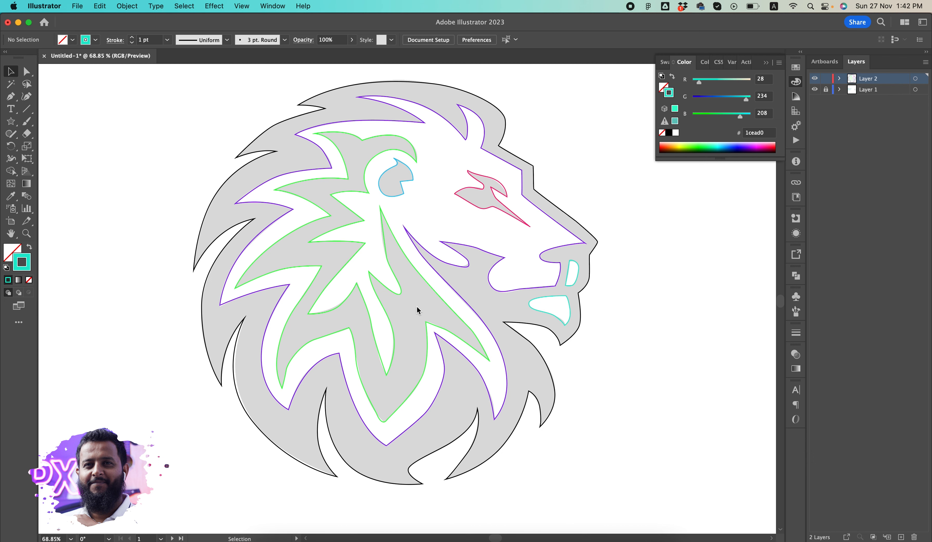
pyautogui.press('space')
pyautogui.moveTo(416, 306)
pyautogui.mouseDown()
pyautogui.moveTo(433, 316)
pyautogui.moveTo(412, 304)
pyautogui.mouseUp()
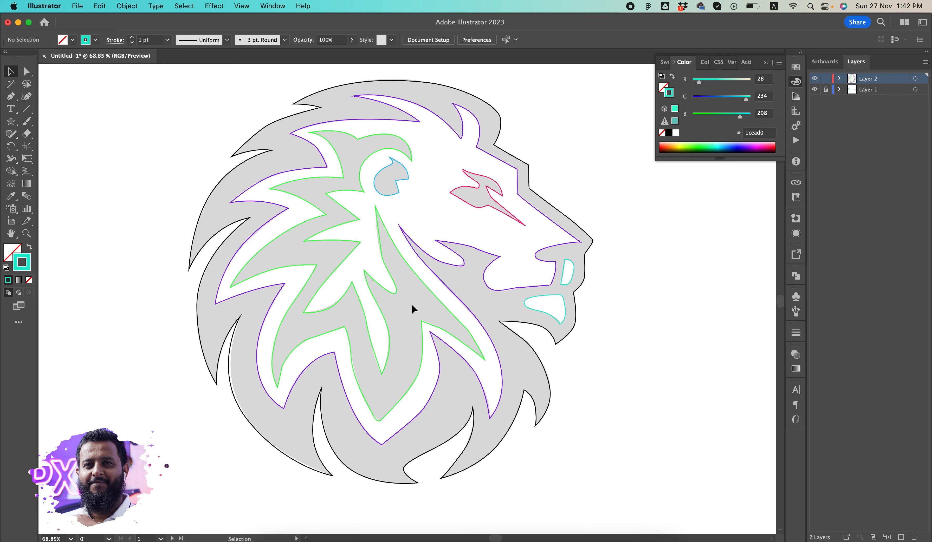
# Swap the fill and stroke of the lion's outer silhouette so it is filled black without a stroke, and deselect it
pyautogui.click(260, 153)
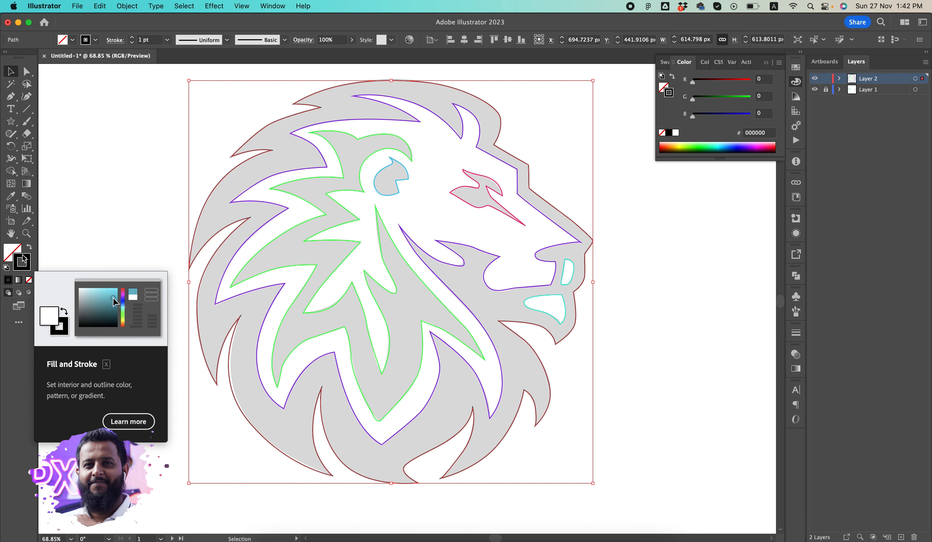
pyautogui.click(29, 248)
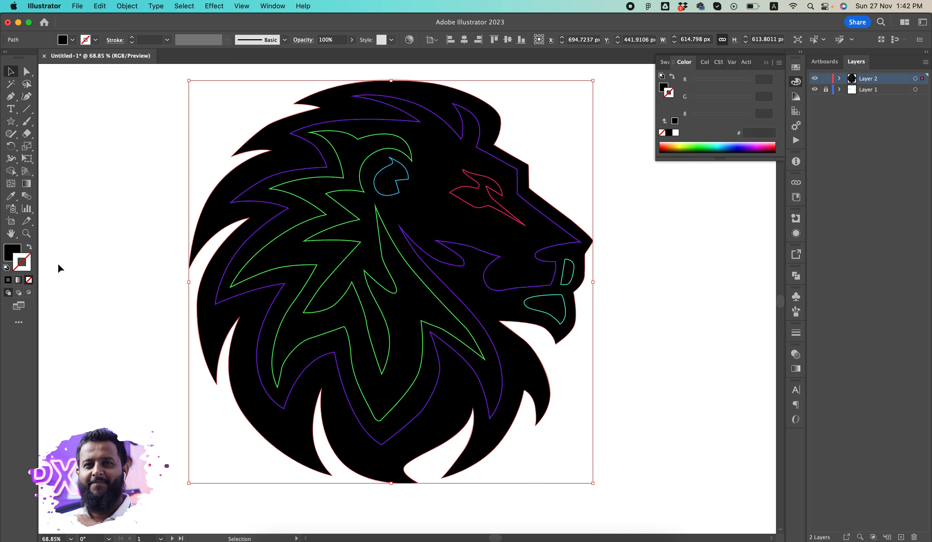
pyautogui.click(79, 263)
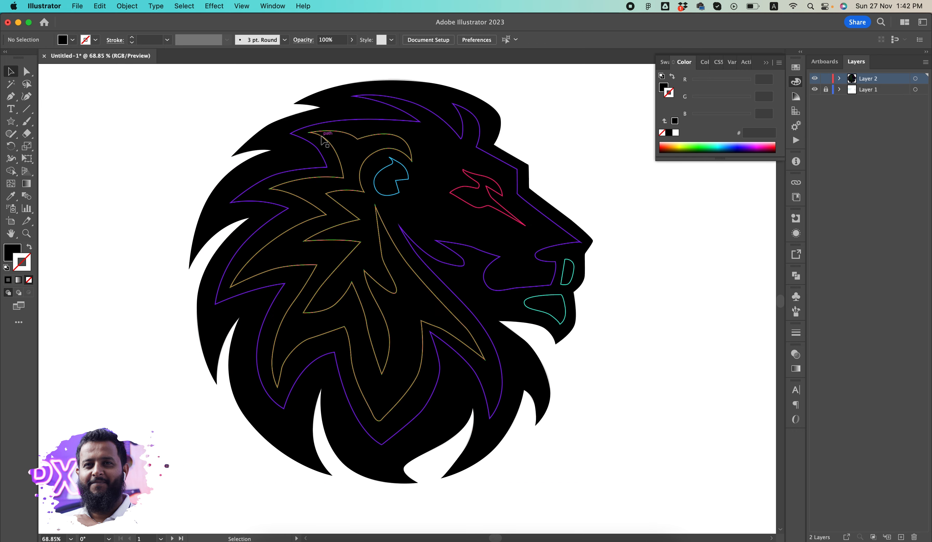
# Swap the fill and stroke of the large face-and-mane shape so it has a purple 8519f7 fill and no stroke
pyautogui.click(297, 170)
pyautogui.moveTo(416, 236); pyautogui.dragTo(393, 244)
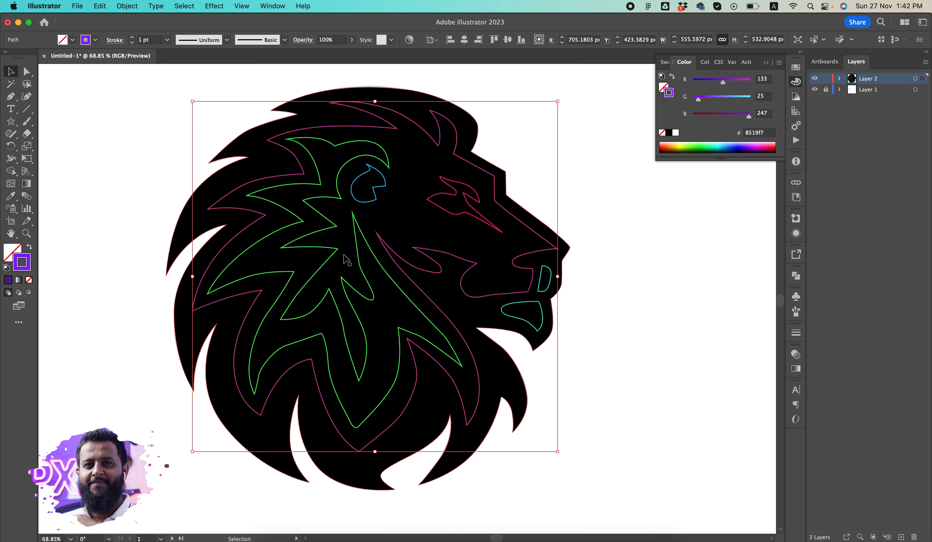
pyautogui.click(31, 250)
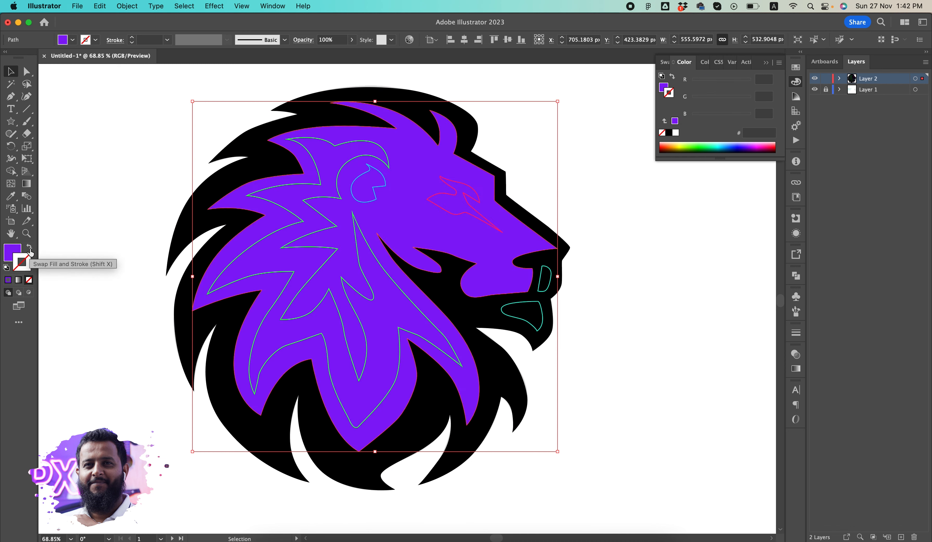
# Swap fill and stroke on the central mane shape and the inner ear, giving them green 2eff3d and light blue 20c5f2 fills
pyautogui.click(331, 196)
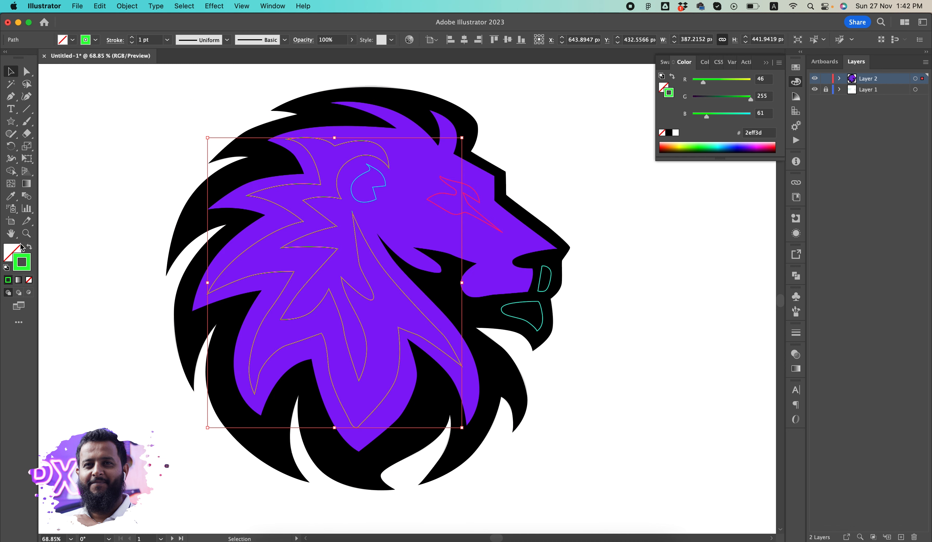
pyautogui.click(28, 249)
pyautogui.click(377, 194)
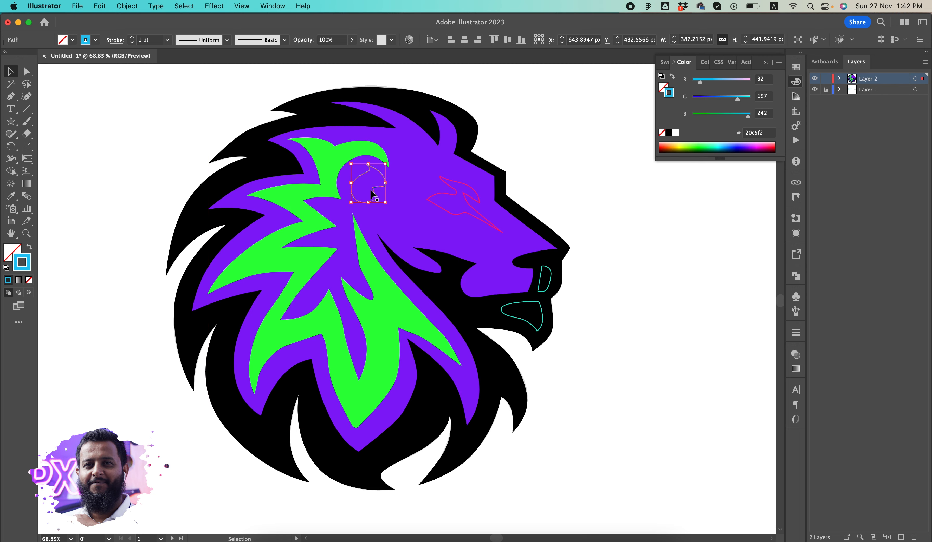
pyautogui.click(29, 249)
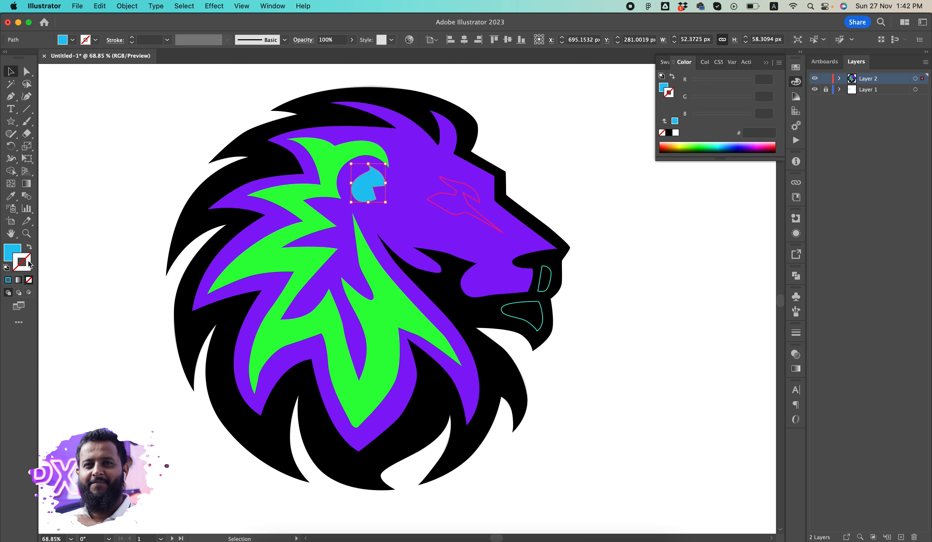
# Swap fill and stroke on the eye and the two mouth and chin shapes, giving them pinkish red and turquoise 1cead0 fills
pyautogui.click(444, 196)
pyautogui.click(30, 248)
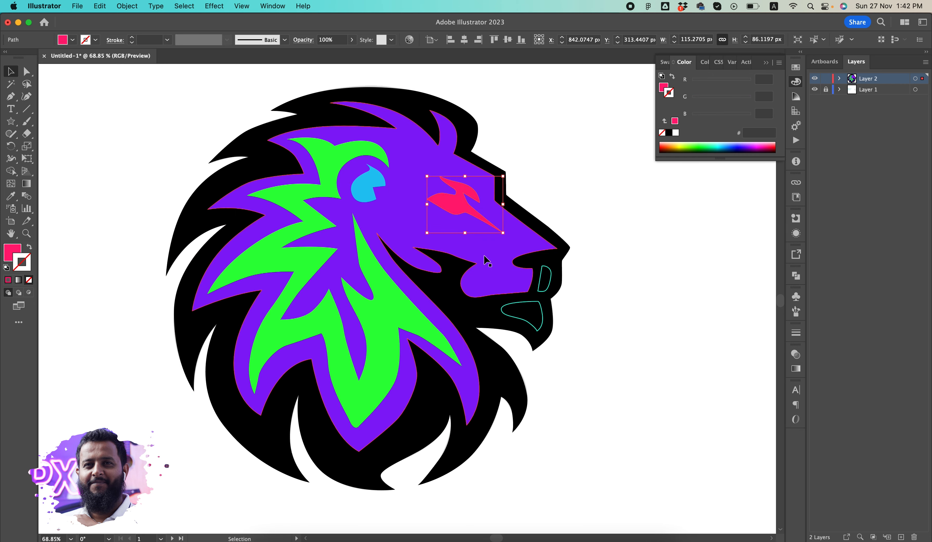
pyautogui.click(539, 284)
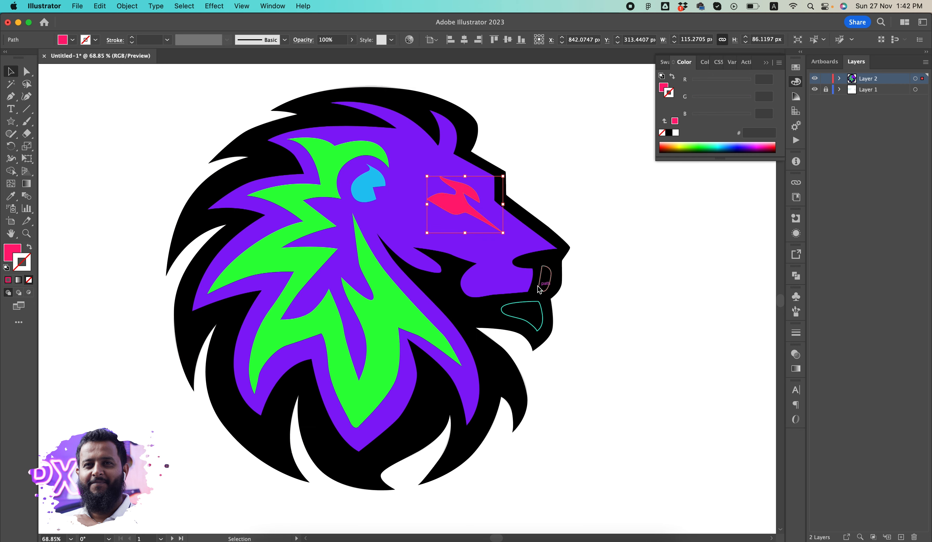
pyautogui.keyDown('shift'); pyautogui.click(539, 310); pyautogui.keyUp('shift')
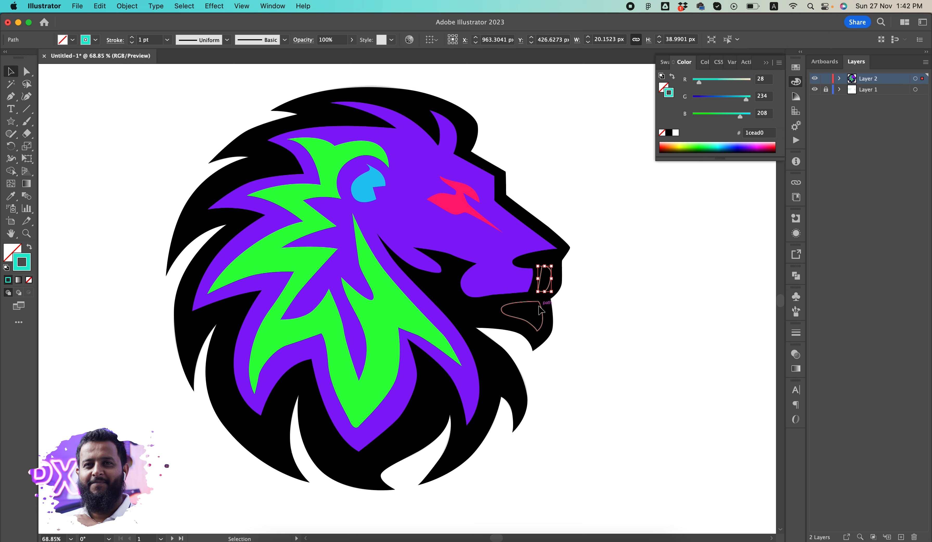
pyautogui.click(28, 247)
pyautogui.click(65, 226)
# Set the fill of the purple face-and-mane shape to white ffffff and deselect it
pyautogui.moveTo(459, 342)
pyautogui.mouseDown()
pyautogui.moveTo(422, 319)
pyautogui.moveTo(456, 256)
pyautogui.mouseUp()
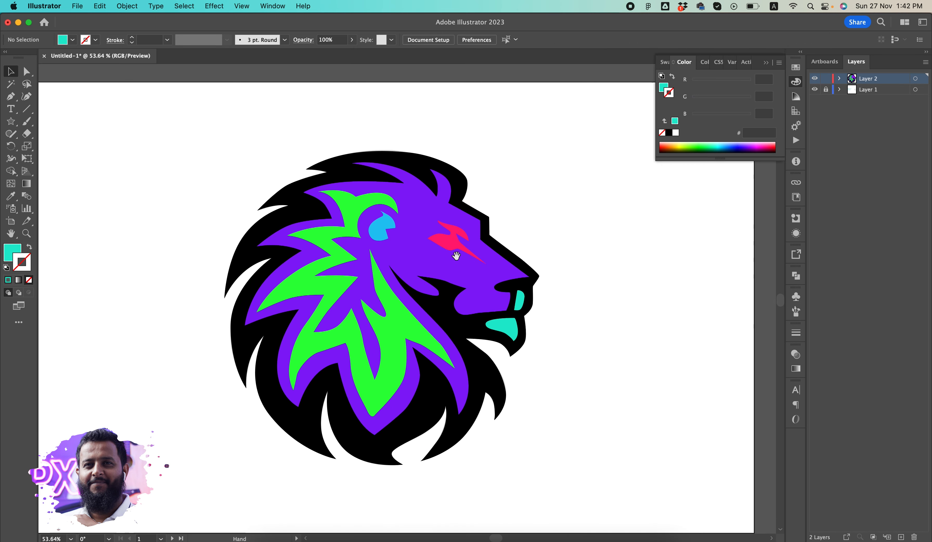
pyautogui.scroll(2, 360, 261)
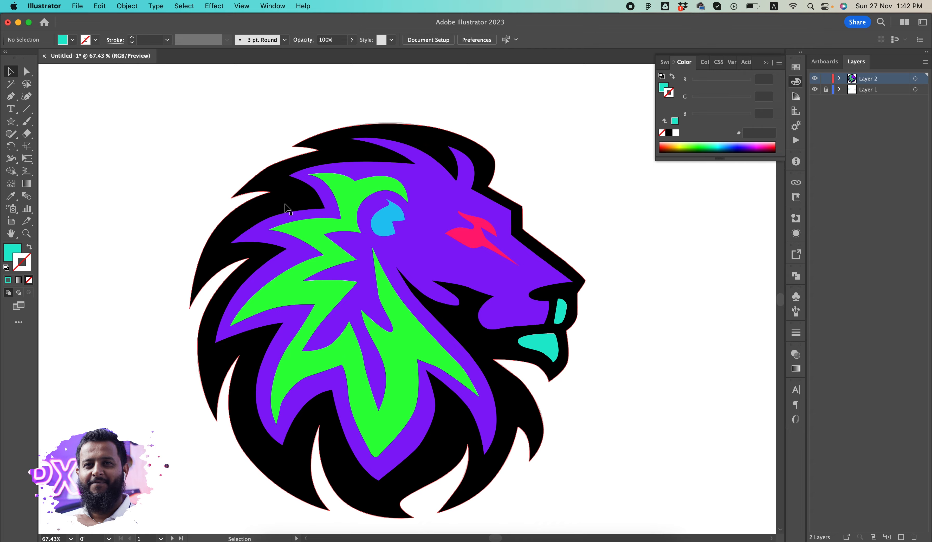
pyautogui.scroll(5, 580, 277)
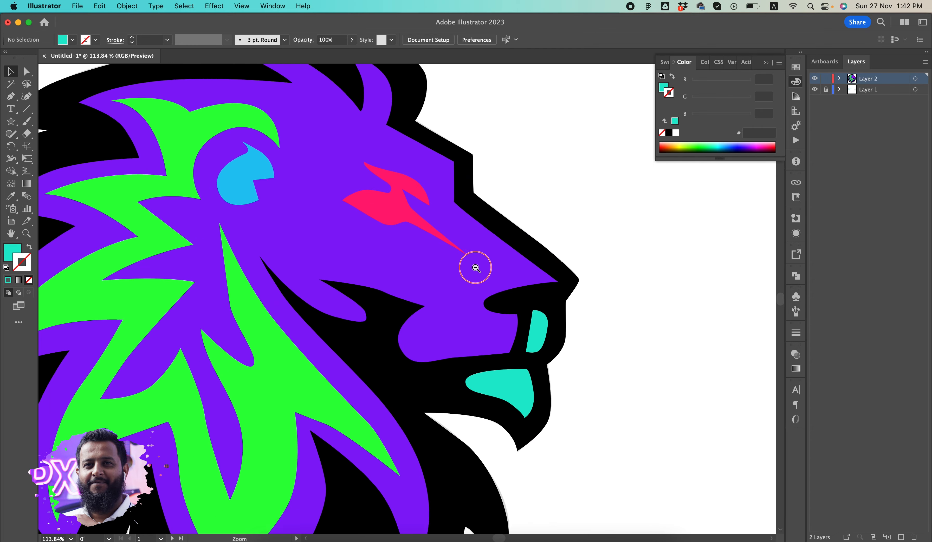
pyautogui.scroll(-5, 439, 266)
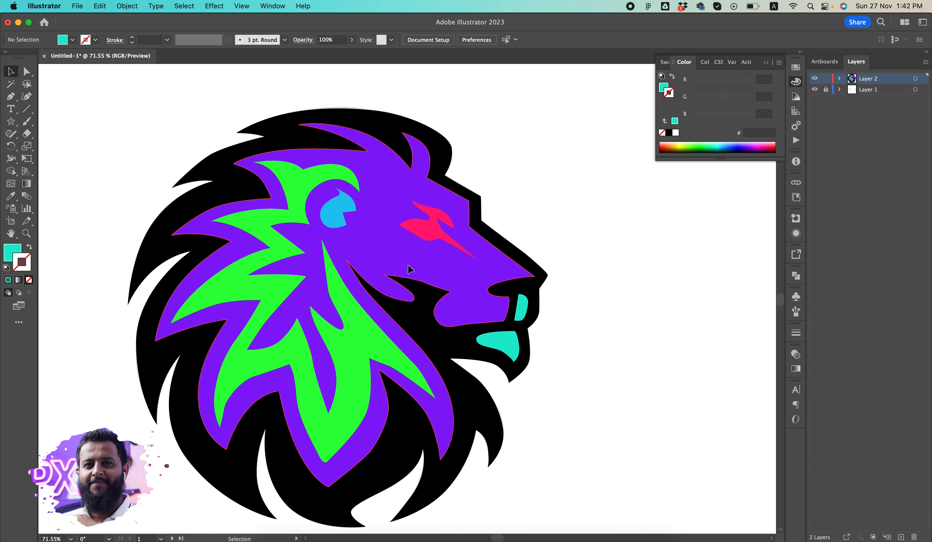
pyautogui.click(409, 268)
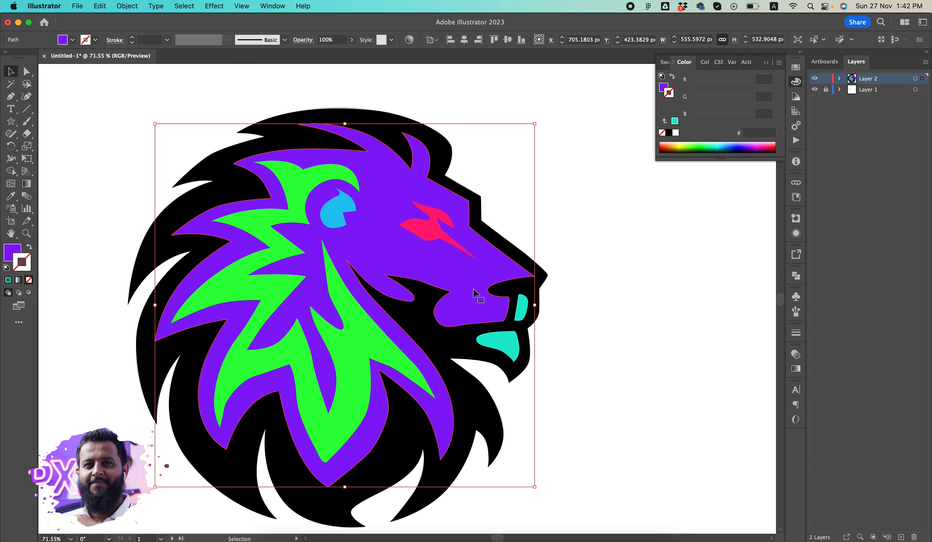
pyautogui.click(676, 133)
pyautogui.press('super+z')
pyautogui.click(17, 254)
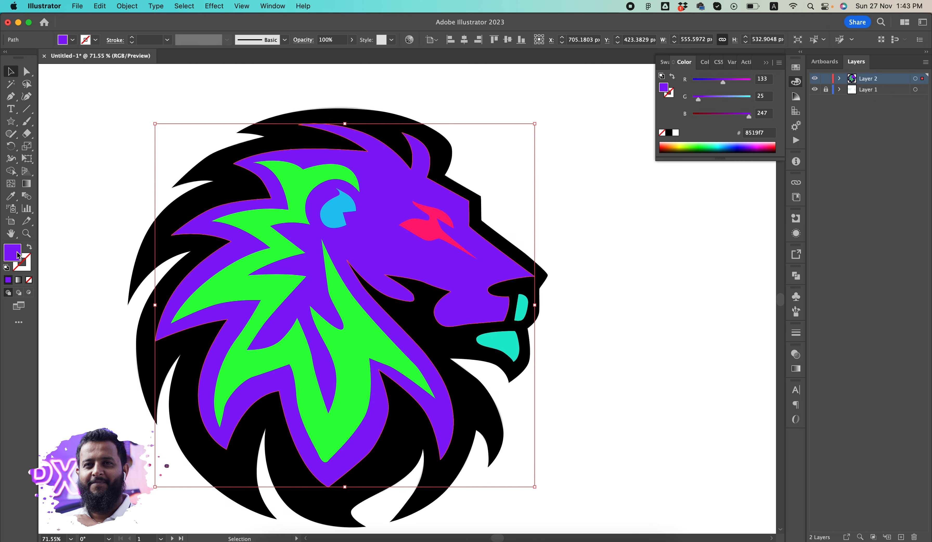
pyautogui.click(675, 135)
pyautogui.click(651, 243)
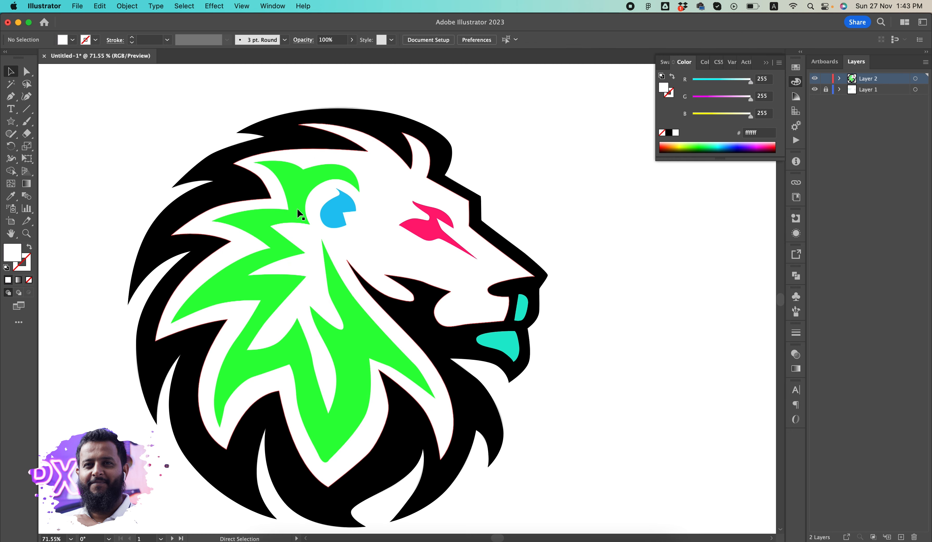
# Fill the green mane and light blue inner ear shapes with the eye's pink ff1774 using the Eyedropper, keeping the eye selected with them
pyautogui.click(354, 333)
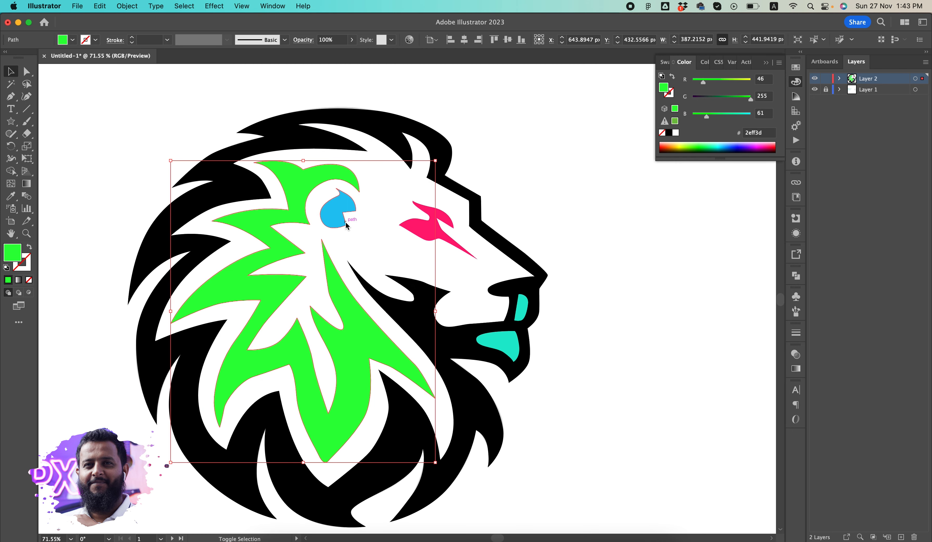
pyautogui.keyDown('shift'); pyautogui.click(336, 210); pyautogui.keyUp('shift')
pyautogui.keyDown('shift'); pyautogui.click(410, 225); pyautogui.keyUp('shift')
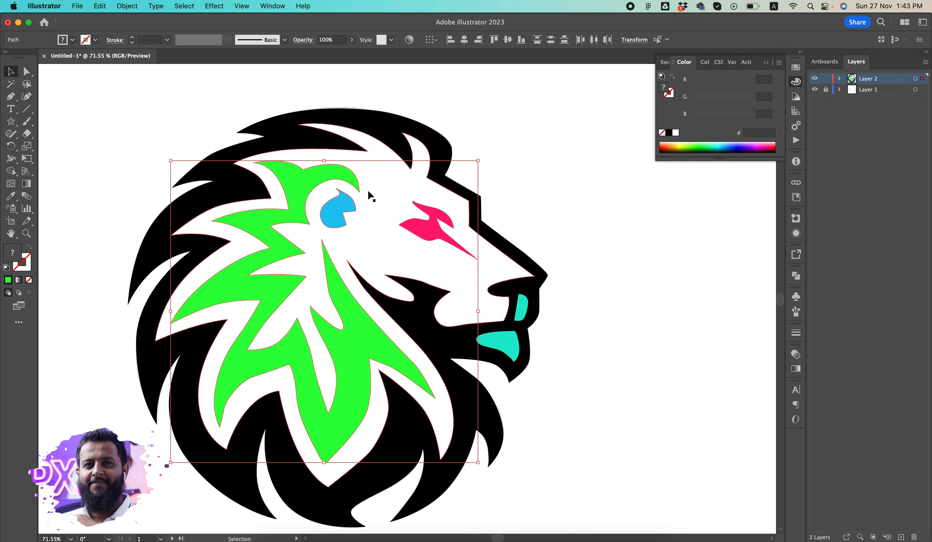
pyautogui.click(671, 133)
pyautogui.press('super+z')
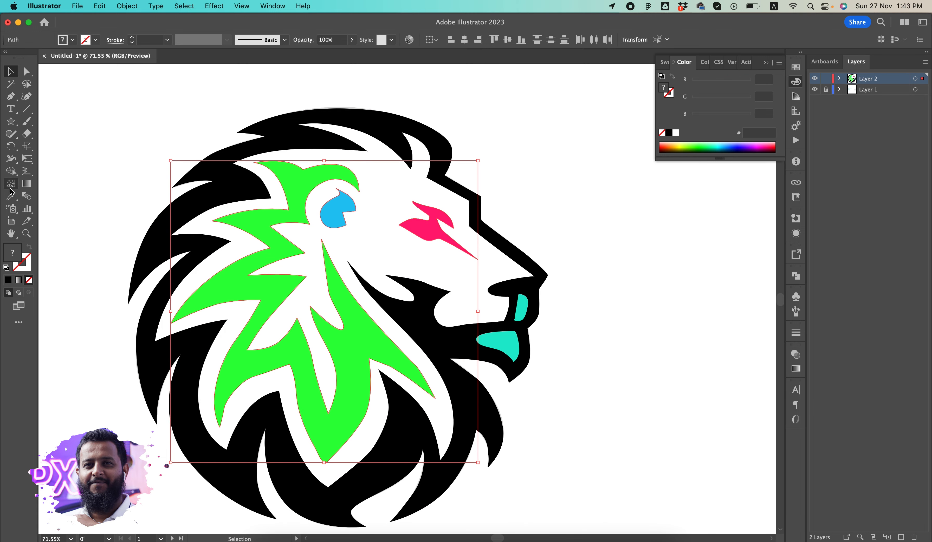
pyautogui.click(10, 196)
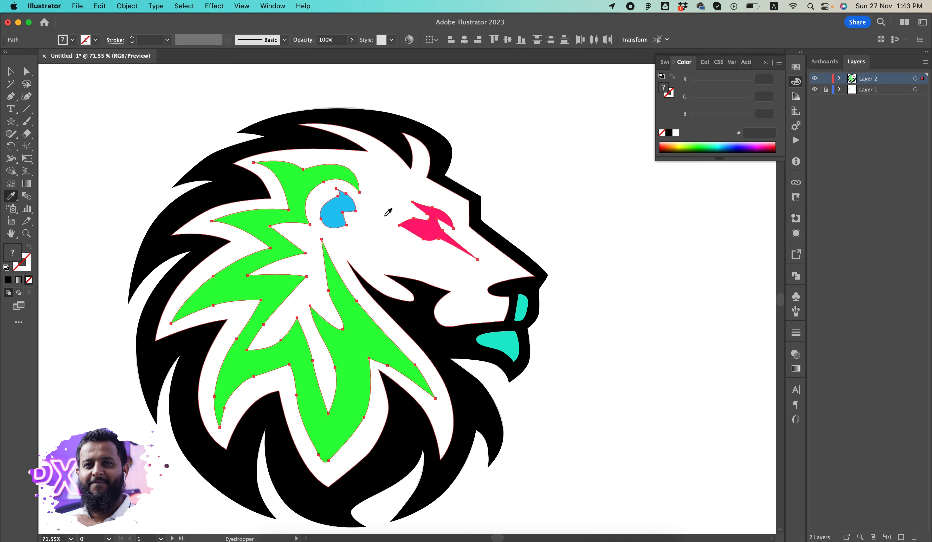
pyautogui.click(427, 225)
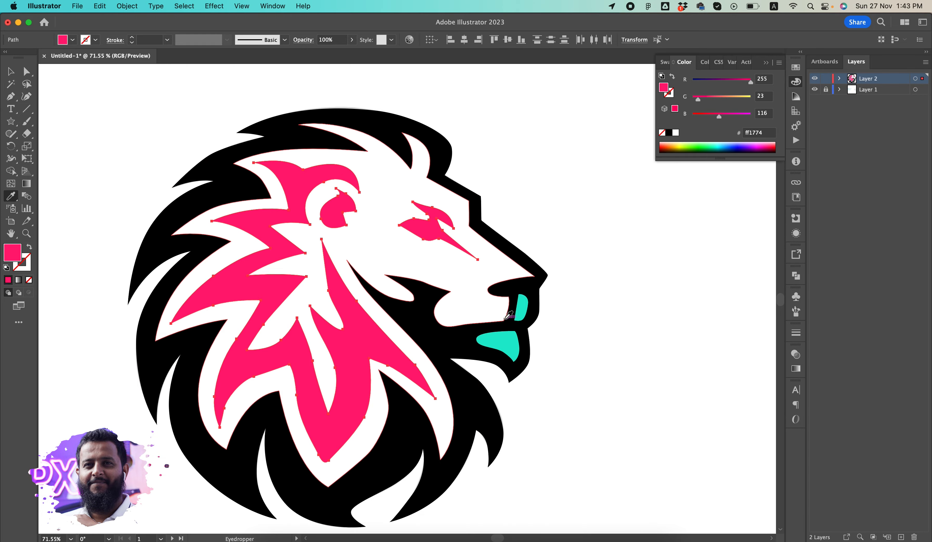
pyautogui.click(392, 145)
pyautogui.press('super+z')
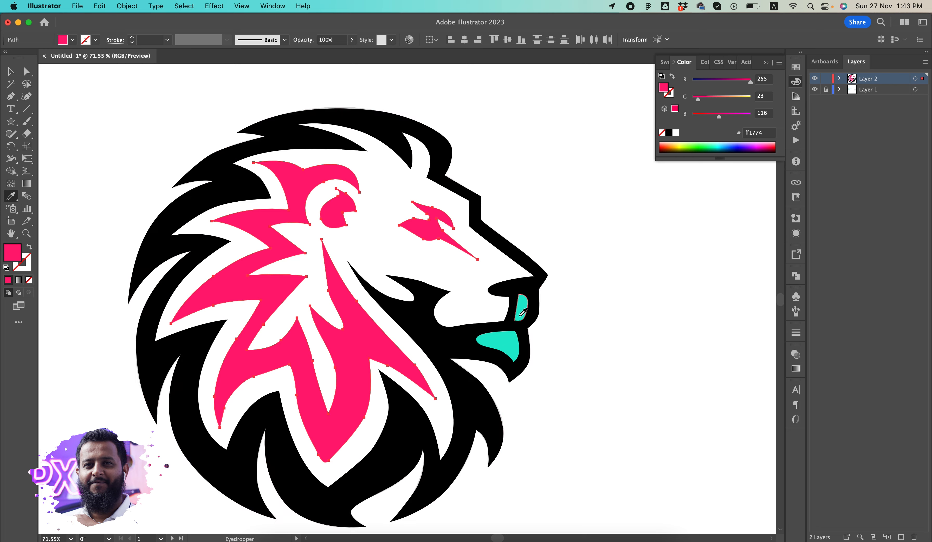
pyautogui.click(521, 315)
pyautogui.press('super+z')
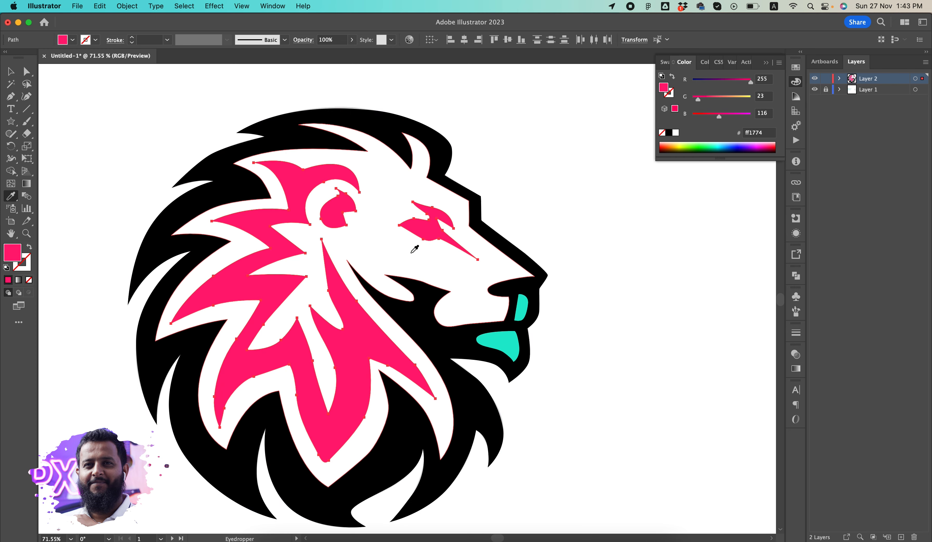
# Fill the two turquoise mouth and chin shapes with the eye's pink ff1774 using the Eyedropper and deselect them
pyautogui.keyDown('super'); pyautogui.click(612, 306); pyautogui.keyUp('super')
pyautogui.keyDown('super'); pyautogui.click(522, 307); pyautogui.keyUp('super')
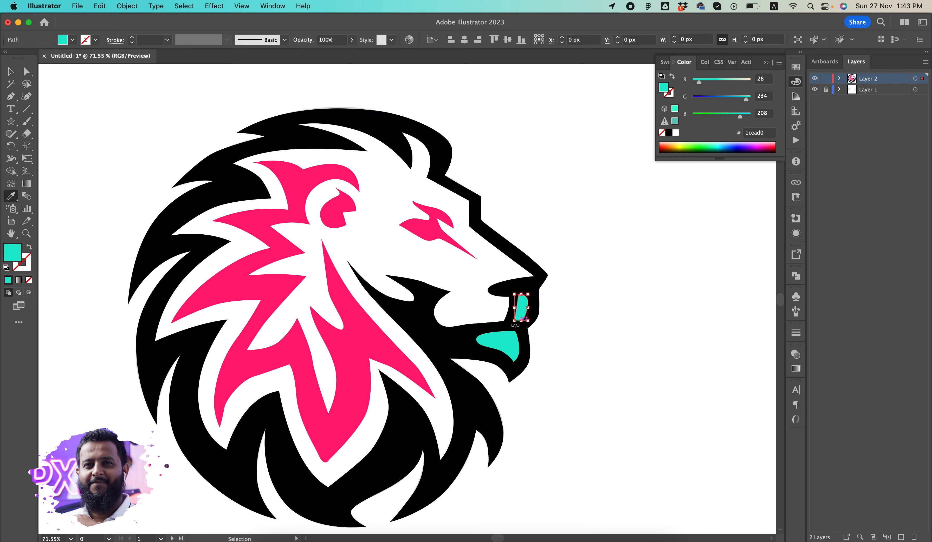
pyautogui.keyDown('shift'); pyautogui.keyDown('super'); pyautogui.click(509, 343); pyautogui.keyUp('super'); pyautogui.keyUp('shift')
pyautogui.click(439, 224)
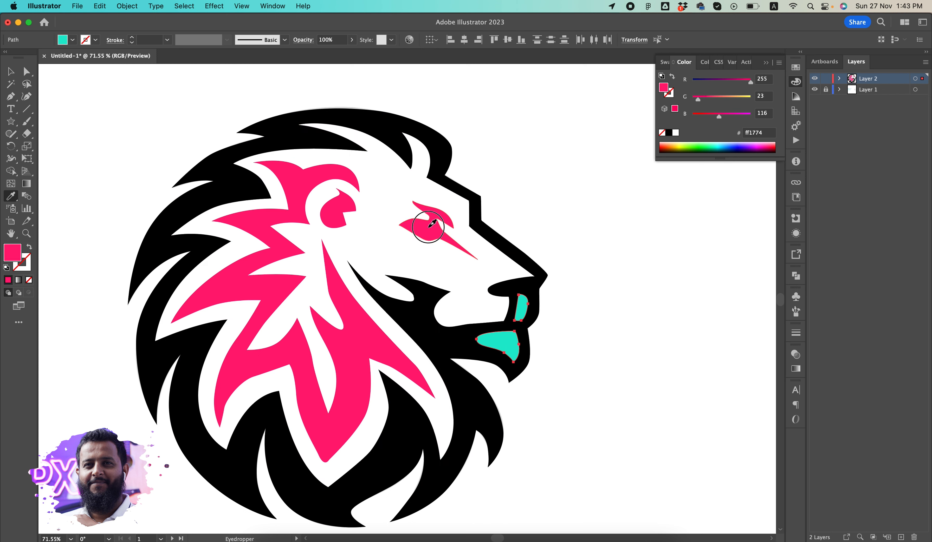
pyautogui.keyDown('super'); pyautogui.click(614, 324); pyautogui.keyUp('super')
# Fill the two pink mouth and chin shapes with white ffffff sampled from the artboard and deselect them
pyautogui.moveTo(608, 340); pyautogui.dragTo(590, 322)
pyautogui.moveTo(600, 318); pyautogui.dragTo(581, 318)
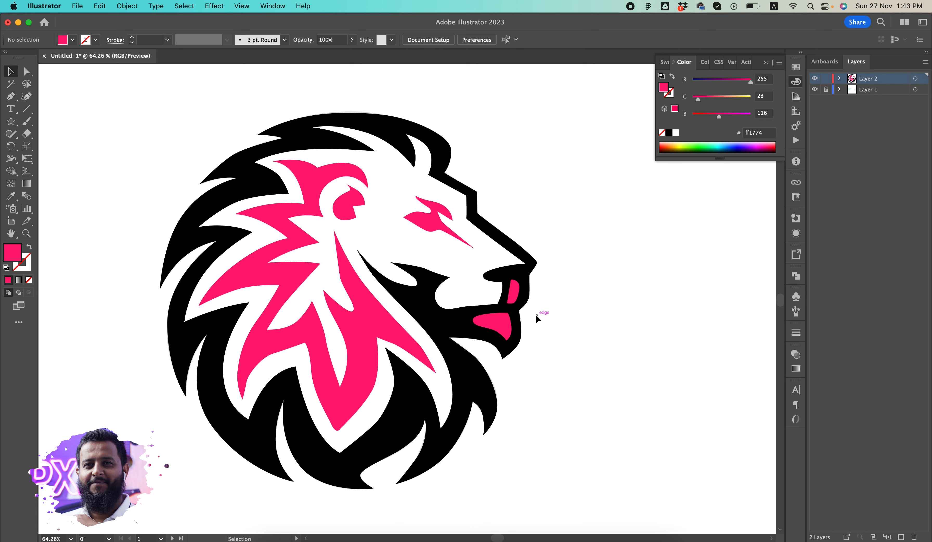
pyautogui.click(493, 319)
pyautogui.keyDown('shift'); pyautogui.click(518, 296); pyautogui.keyUp('shift')
pyautogui.press('i')
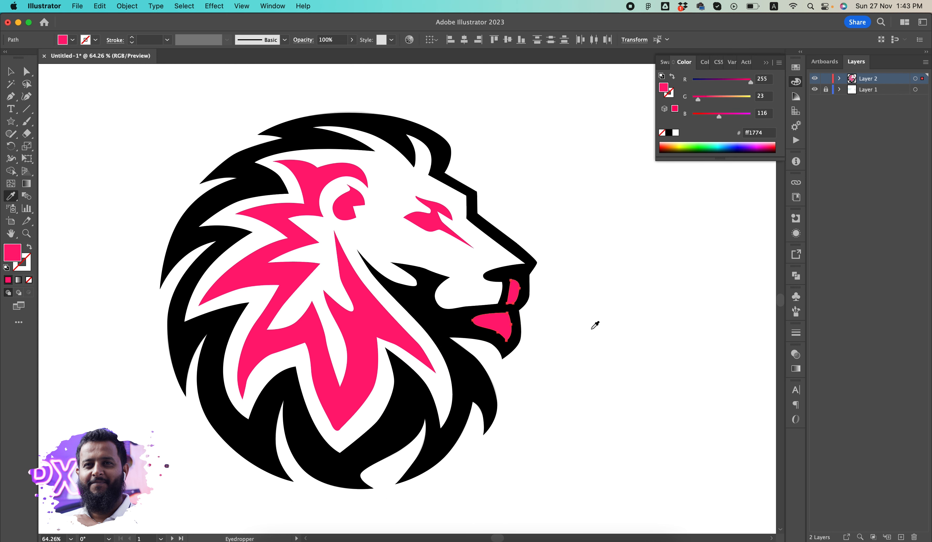
pyautogui.click(593, 324)
pyautogui.keyDown('super'); pyautogui.click(595, 335); pyautogui.keyUp('super')
# Fill the pink mane, inner ear and eye shapes with black 000000 sampled from the outer silhouette and deselect them
pyautogui.moveTo(595, 423); pyautogui.dragTo(477, 375)
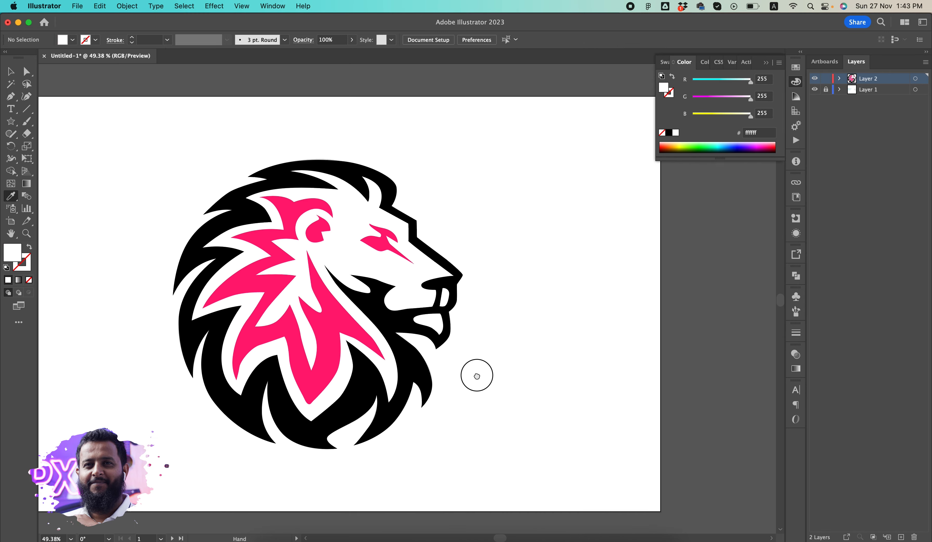
pyautogui.moveTo(345, 325); pyautogui.dragTo(376, 321)
pyautogui.press('v')
pyautogui.press('space')
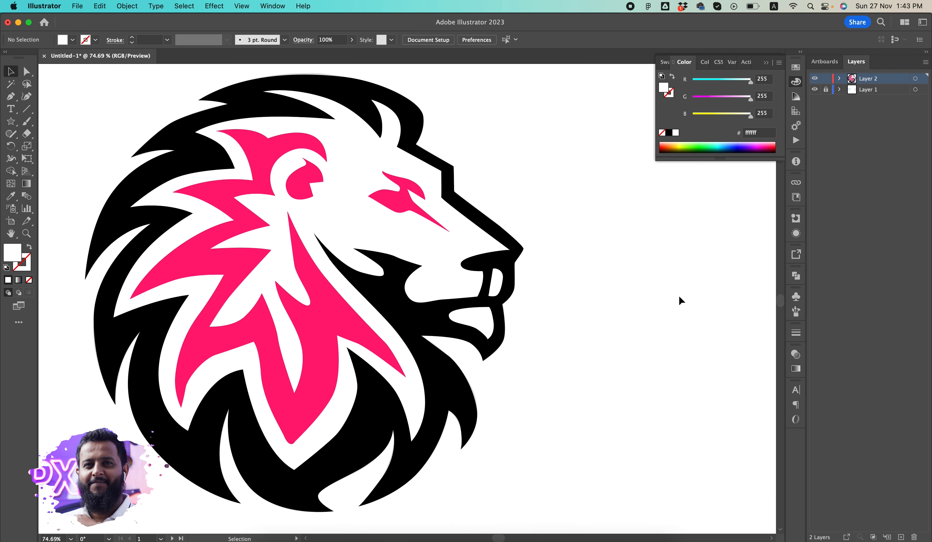
pyautogui.scroll(-1, 516, 245)
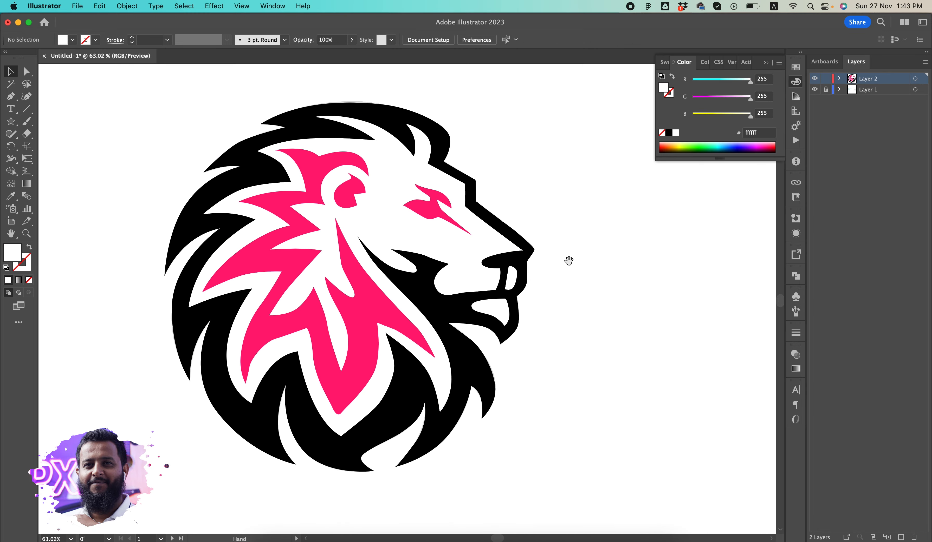
pyautogui.click(356, 288)
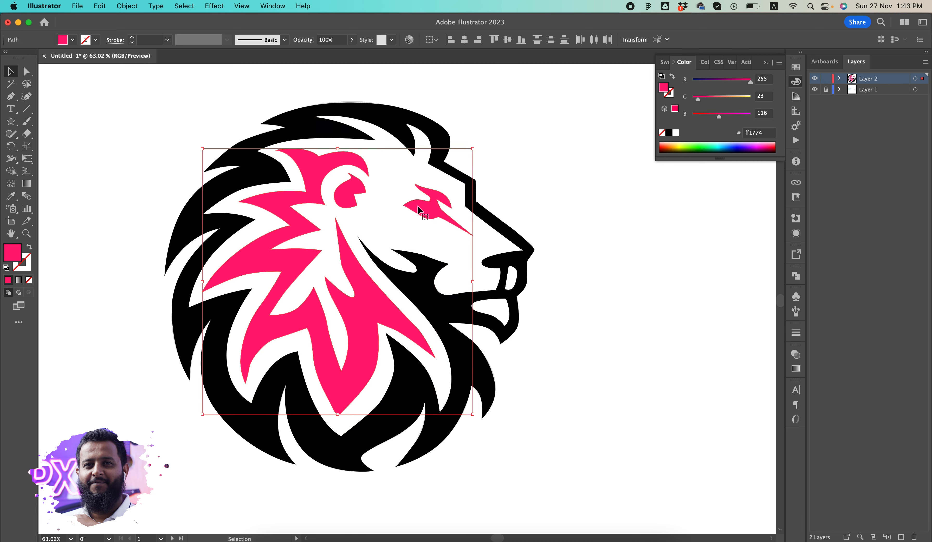
pyautogui.press('i')
pyautogui.click(515, 231)
pyautogui.keyDown('super'); pyautogui.click(574, 211); pyautogui.keyUp('super')
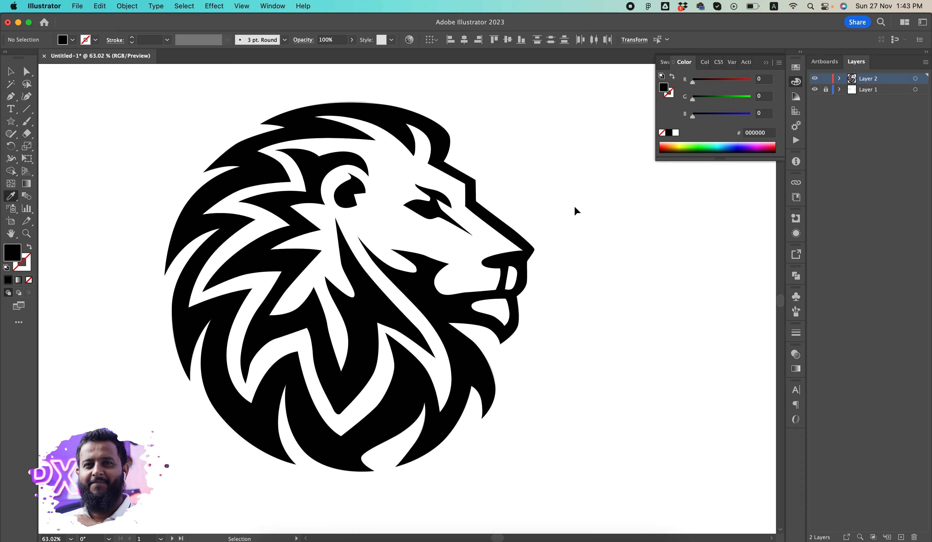
# Examine the finished black-and-white lion head as a whole and up close, checking its selected shapes and clearing the selection
pyautogui.scroll(-10, 595, 236)
pyautogui.moveTo(581, 238); pyautogui.dragTo(490, 236)
pyautogui.press('v')
pyautogui.moveTo(488, 184); pyautogui.dragTo(379, 278)
pyautogui.press('super+shift+a')
pyautogui.scroll(5, 436, 177)
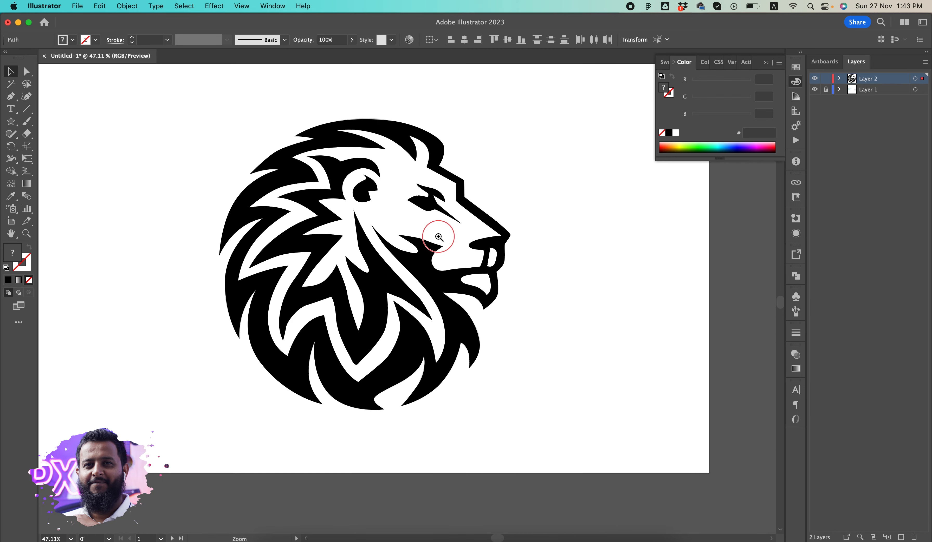
pyautogui.scroll(3, 604, 194)
pyautogui.moveTo(472, 310); pyautogui.dragTo(471, 311)
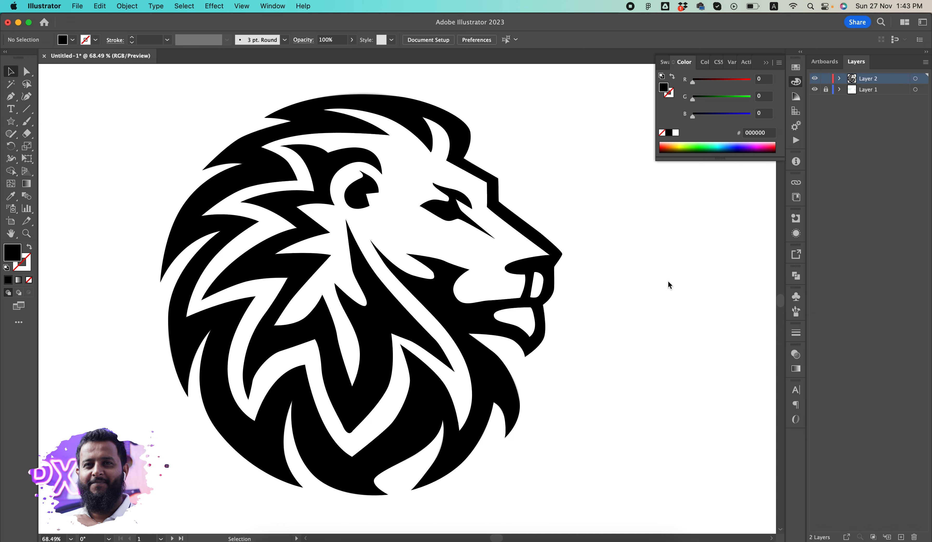
pyautogui.moveTo(669, 288); pyautogui.dragTo(574, 279)
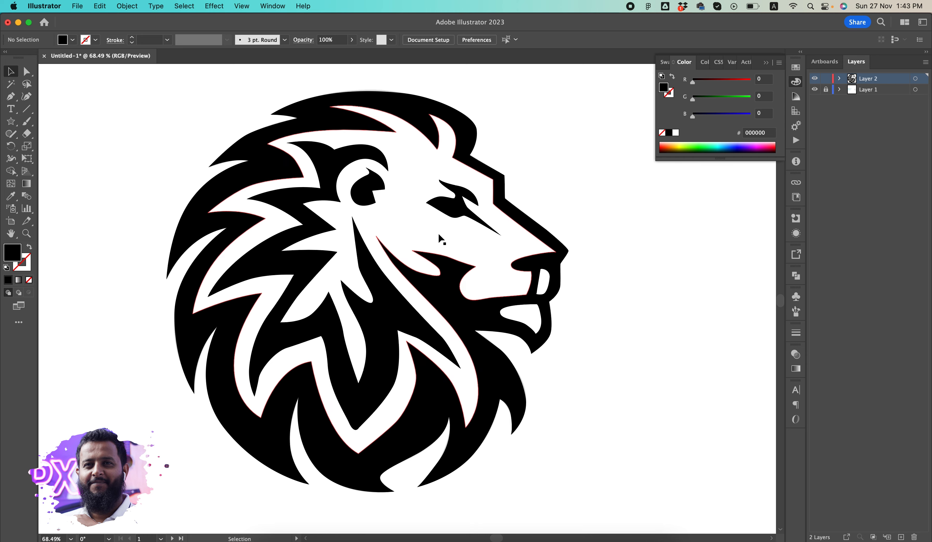
# Draw a black-filled arc with the Pen tool on the empty artboard beside the lion head, from a corner point to a smooth point
pyautogui.moveTo(627, 255); pyautogui.dragTo(310, 333)
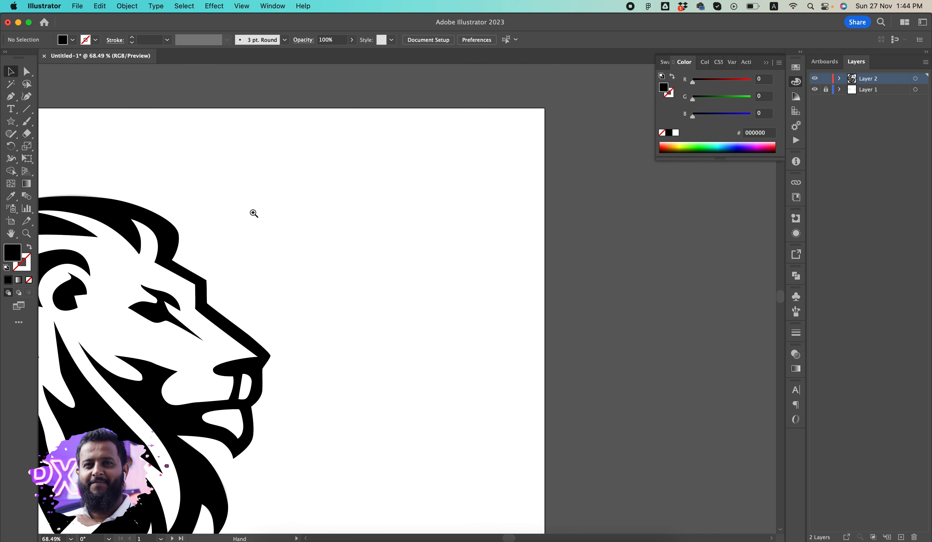
pyautogui.moveTo(254, 212); pyautogui.dragTo(317, 214)
pyautogui.moveTo(316, 214); pyautogui.dragTo(323, 235)
pyautogui.press('p')
pyautogui.click(200, 152)
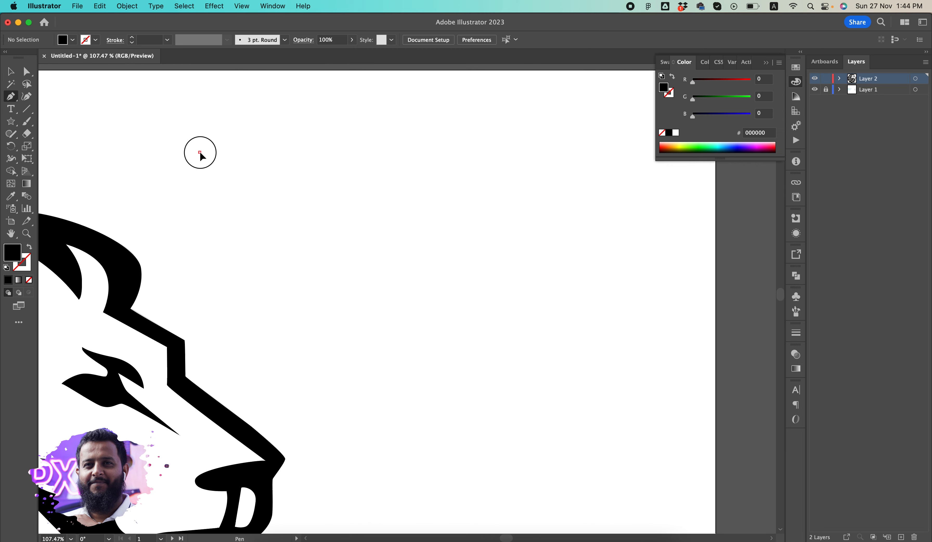
pyautogui.moveTo(349, 136); pyautogui.dragTo(441, 176)
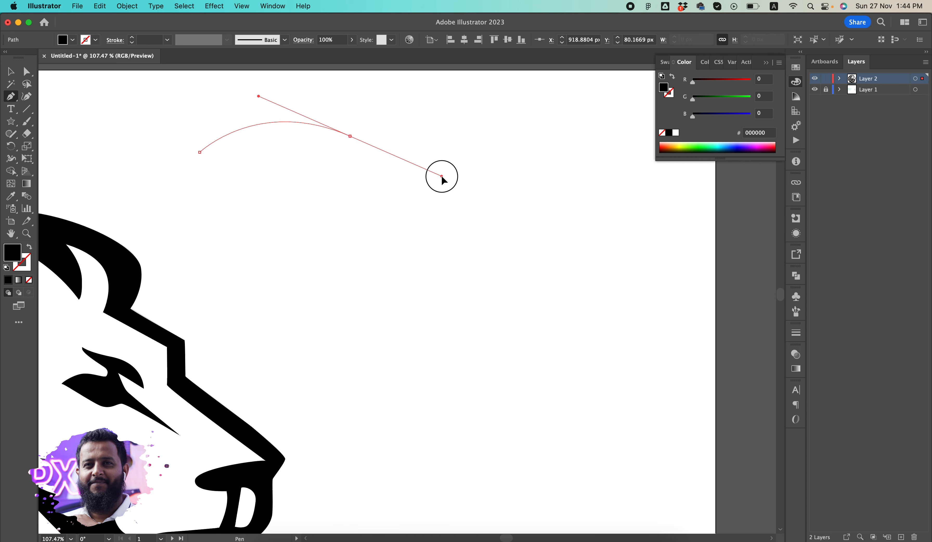
pyautogui.moveTo(441, 177); pyautogui.dragTo(442, 176)
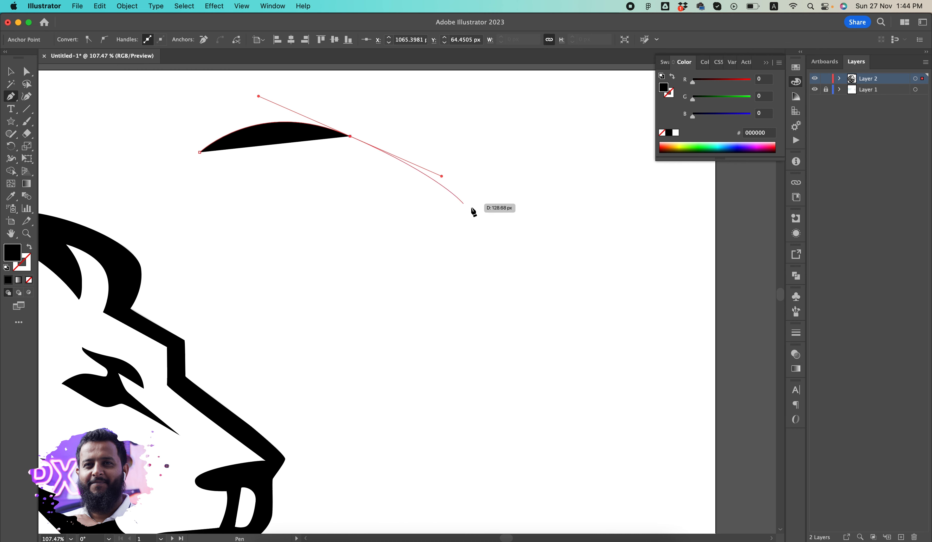